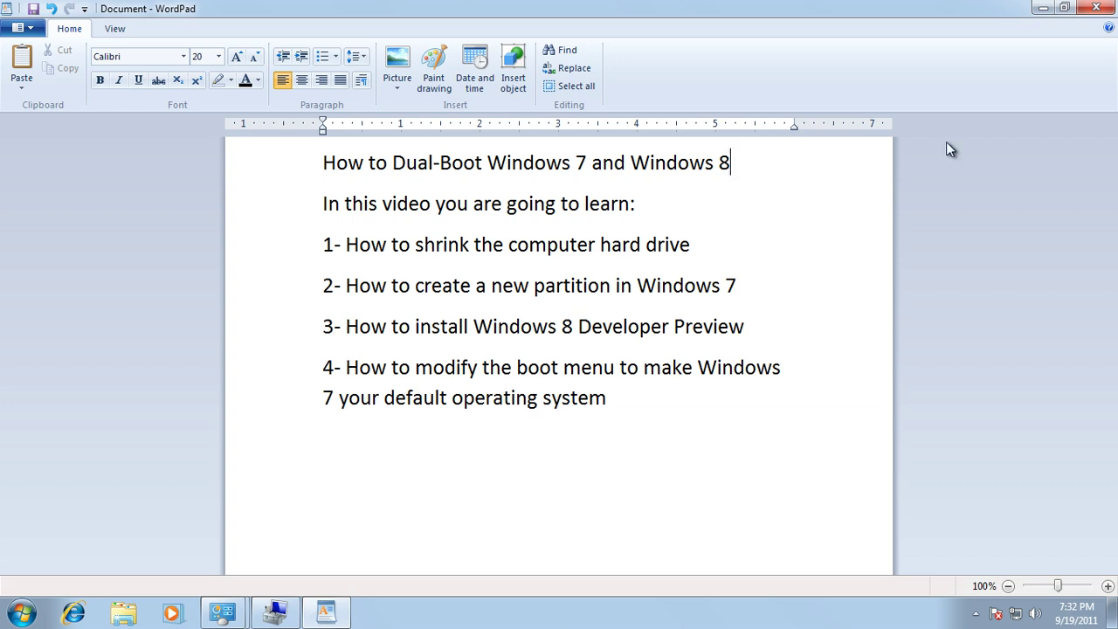
Minimize the WordPad dual-boot lesson outline so the desktop shows.
click(1040, 8)
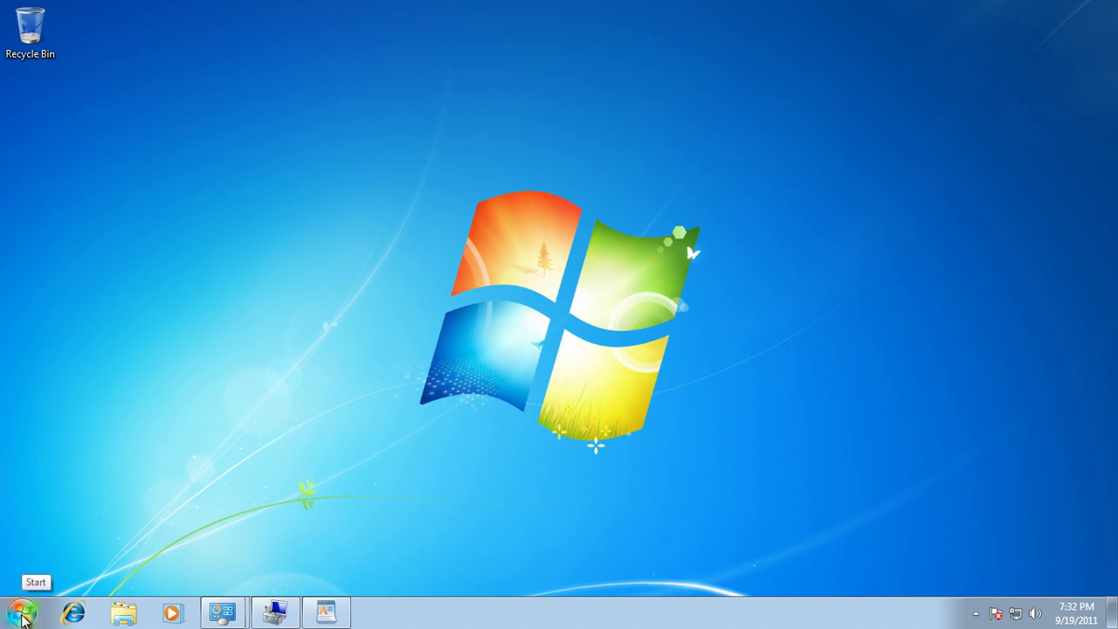
Launch Computer Management from Administrative Tools, with Control Panel maximized in Large icons view.
click(22, 613)
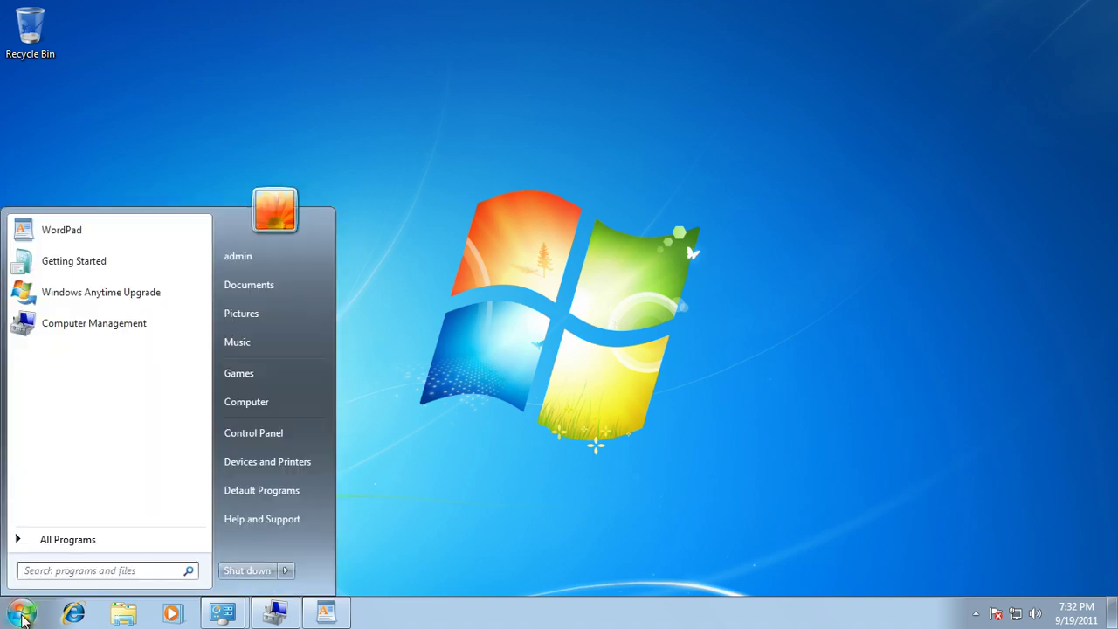
click(251, 439)
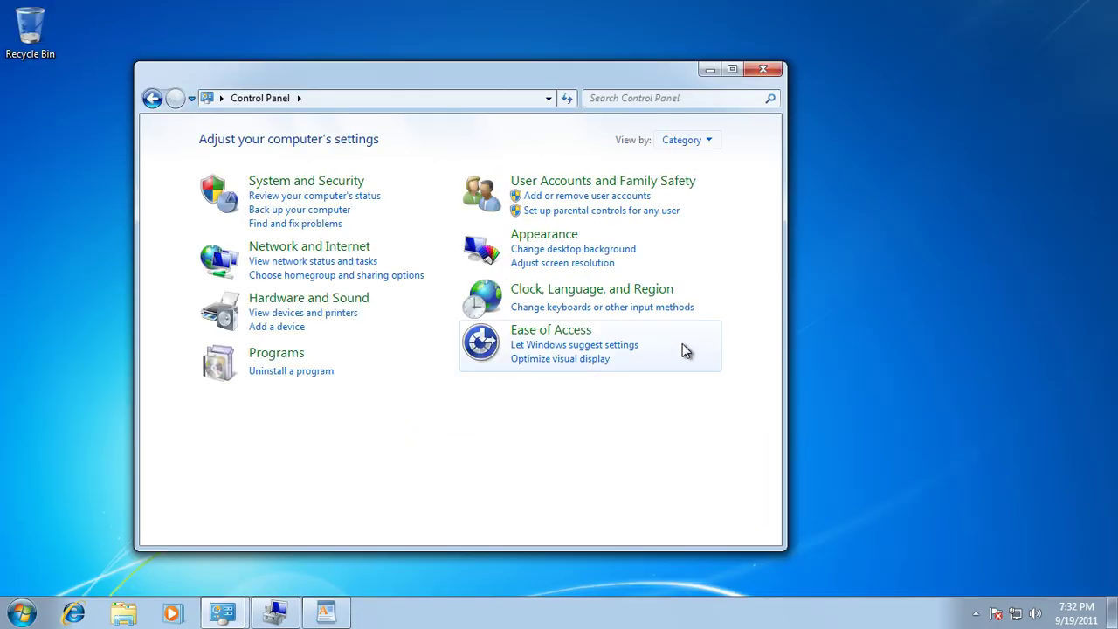
click(732, 69)
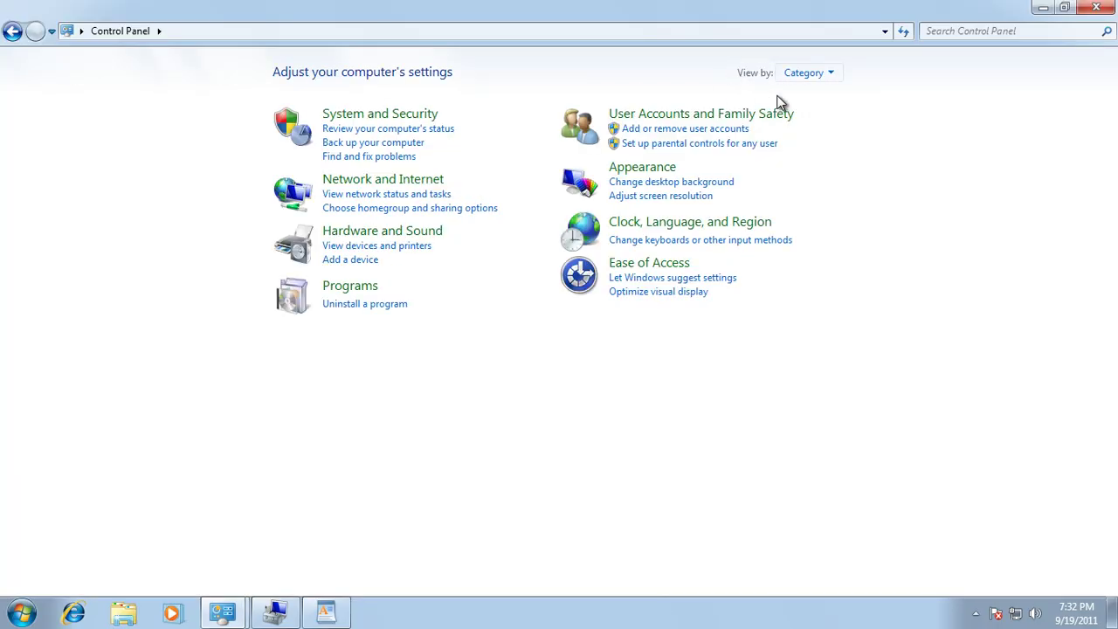
click(821, 77)
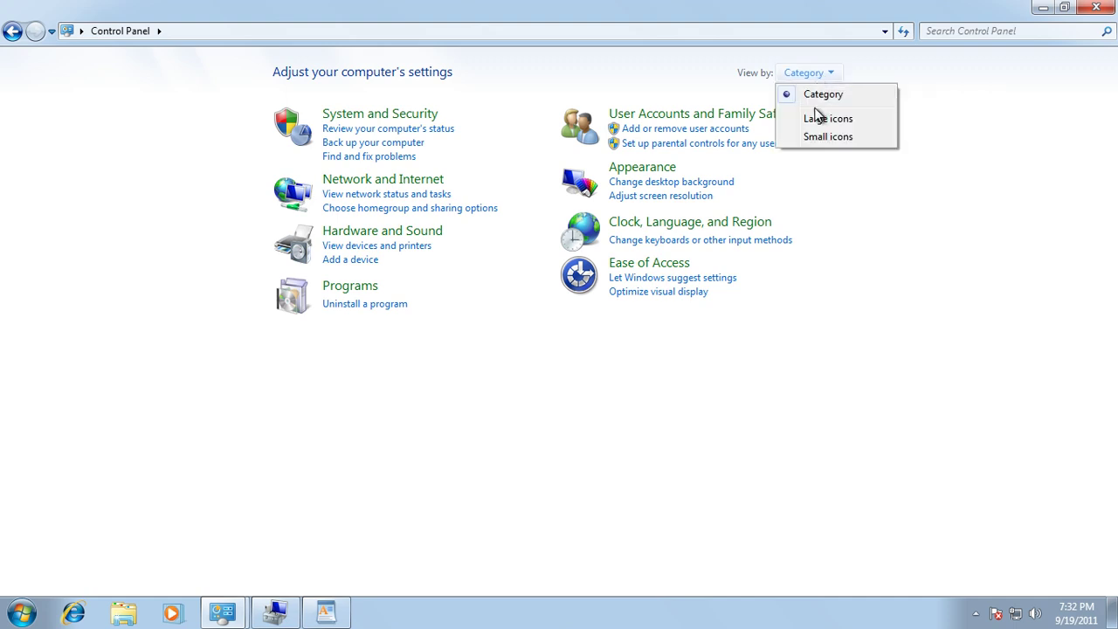
click(821, 120)
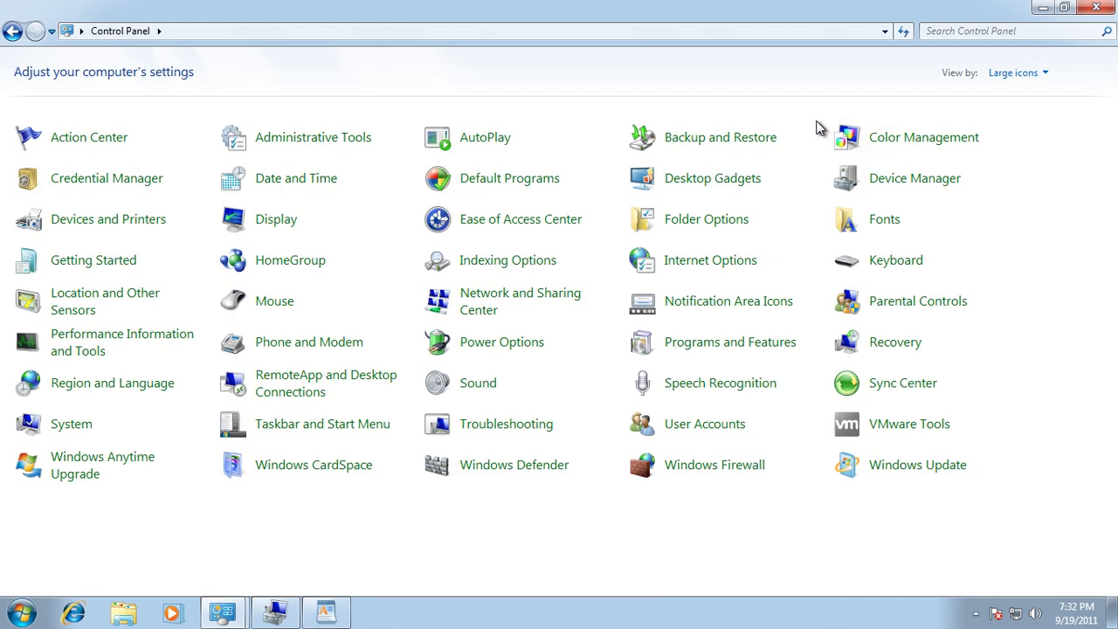
click(278, 140)
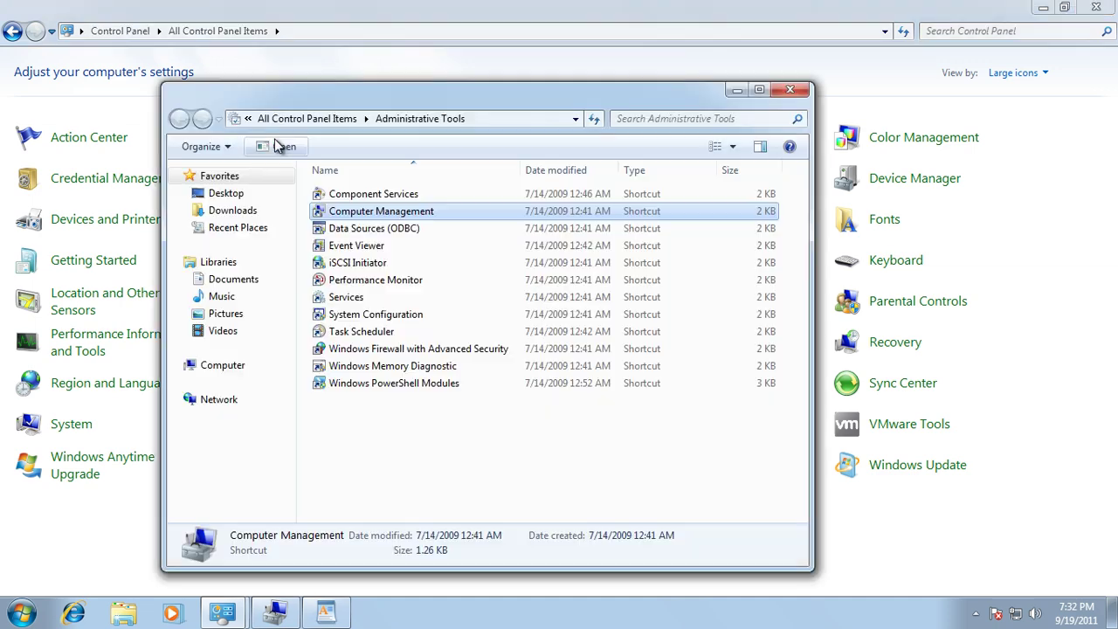
double_click(370, 99)
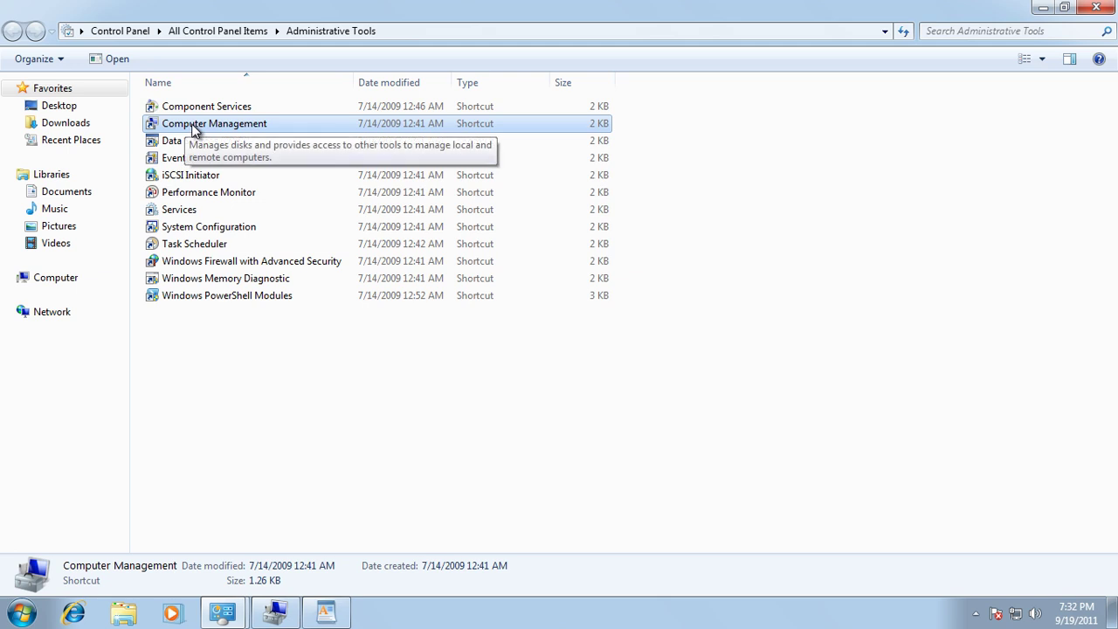
double_click(193, 126)
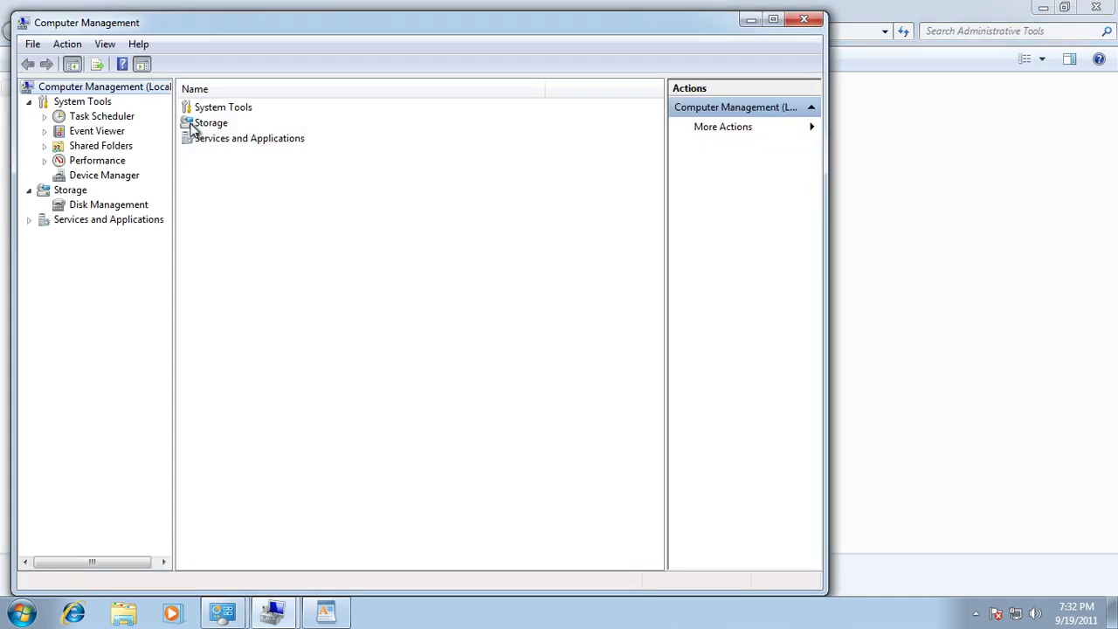
Maximize Computer Management on Disk Management, showing Disk 0's single 45 GB C: partition.
click(96, 205)
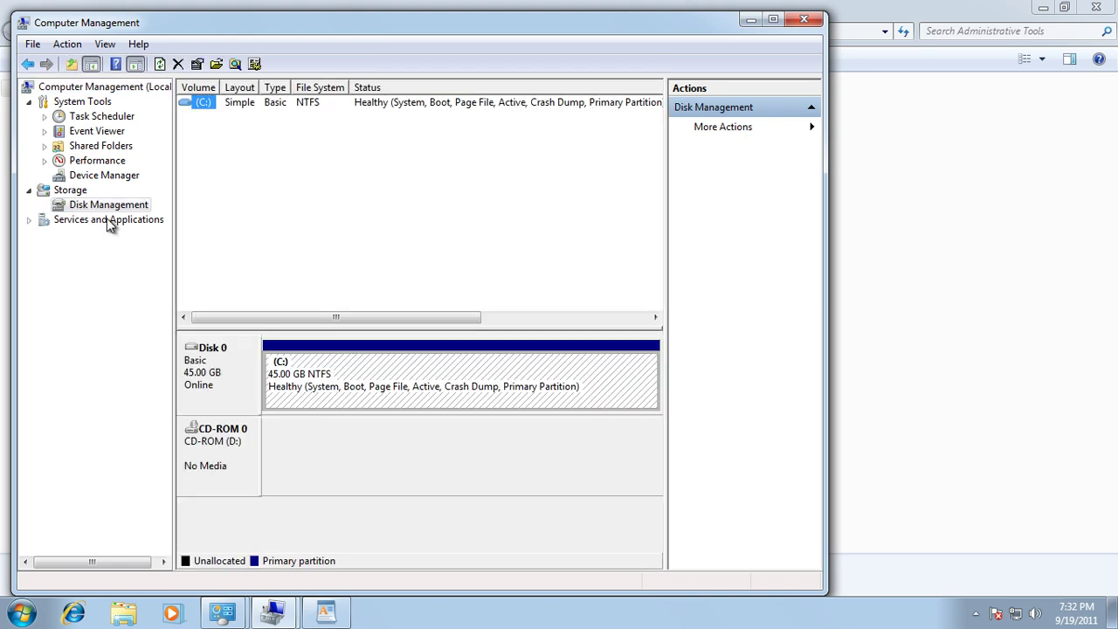
double_click(519, 21)
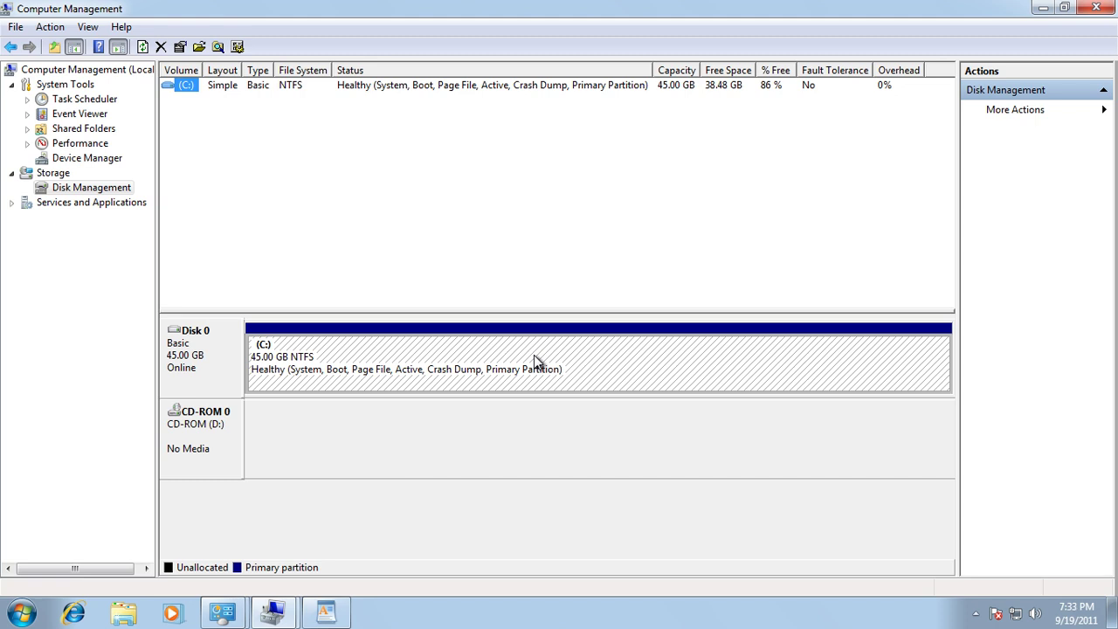
Shrink the C: volume by 20480 MB.
right_click(614, 352)
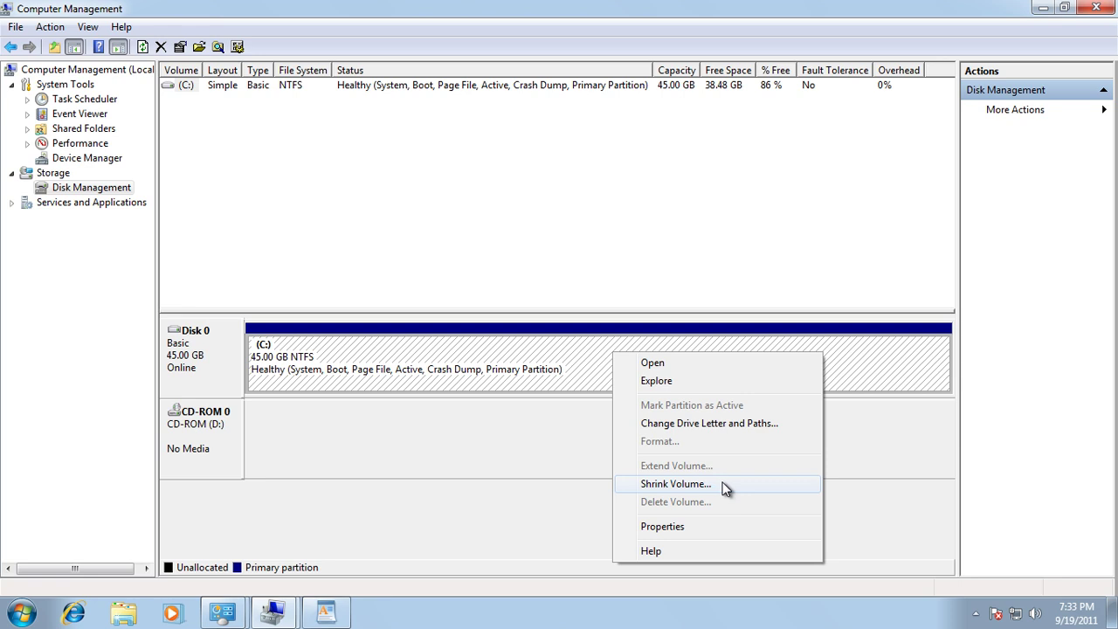
click(675, 484)
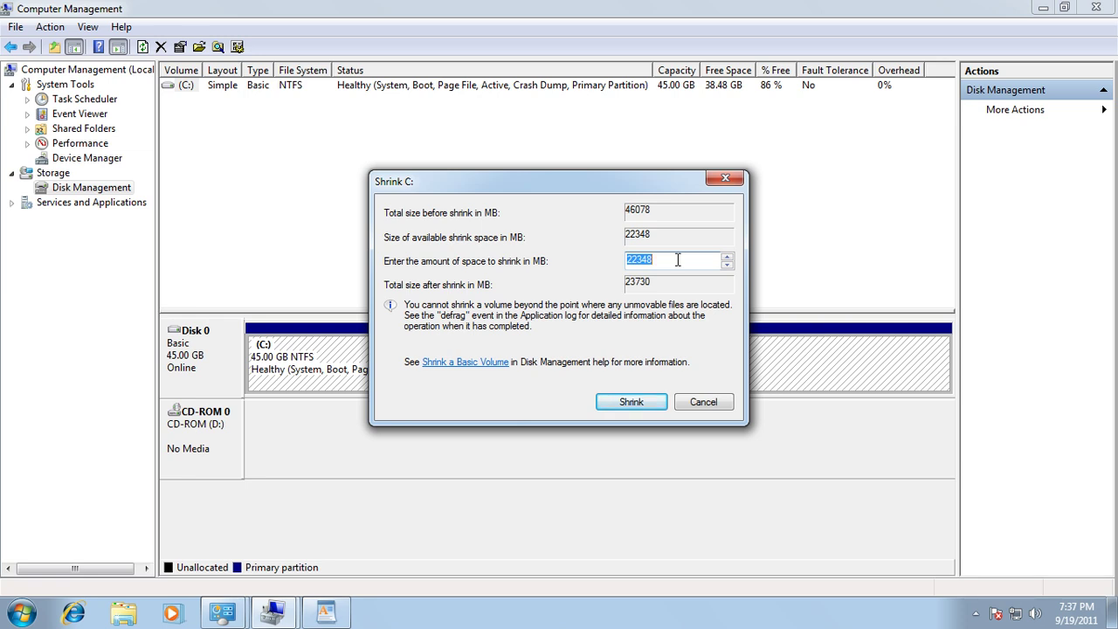
text(20480)
double_click(678, 260)
click(679, 259)
click(633, 403)
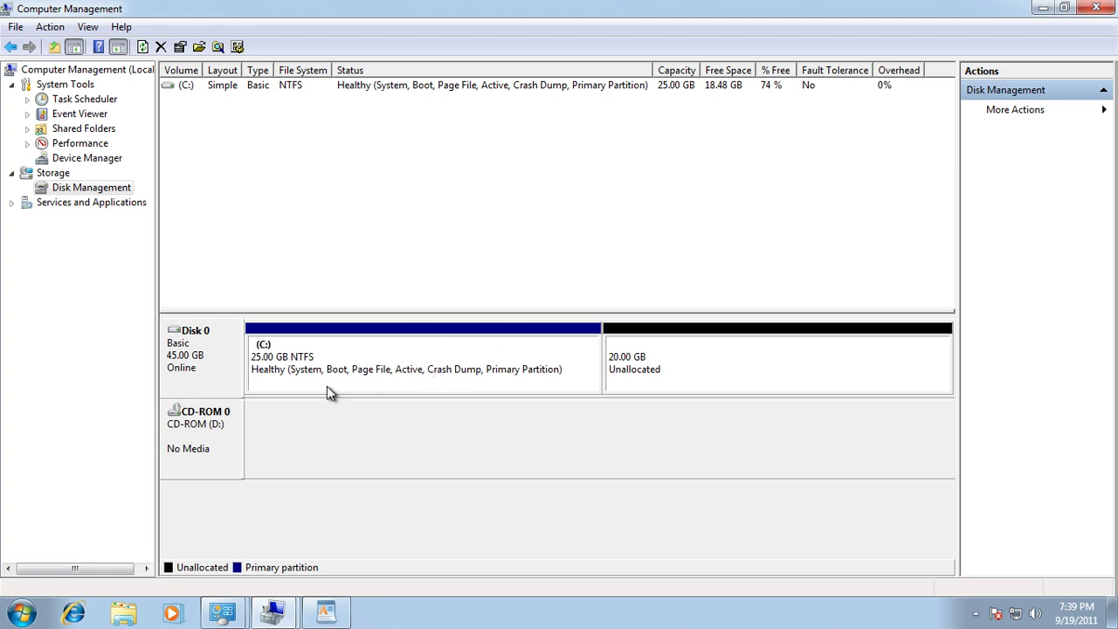
Select the now 25 GB C: partition and the 20 GB unallocated space to compare them.
click(350, 352)
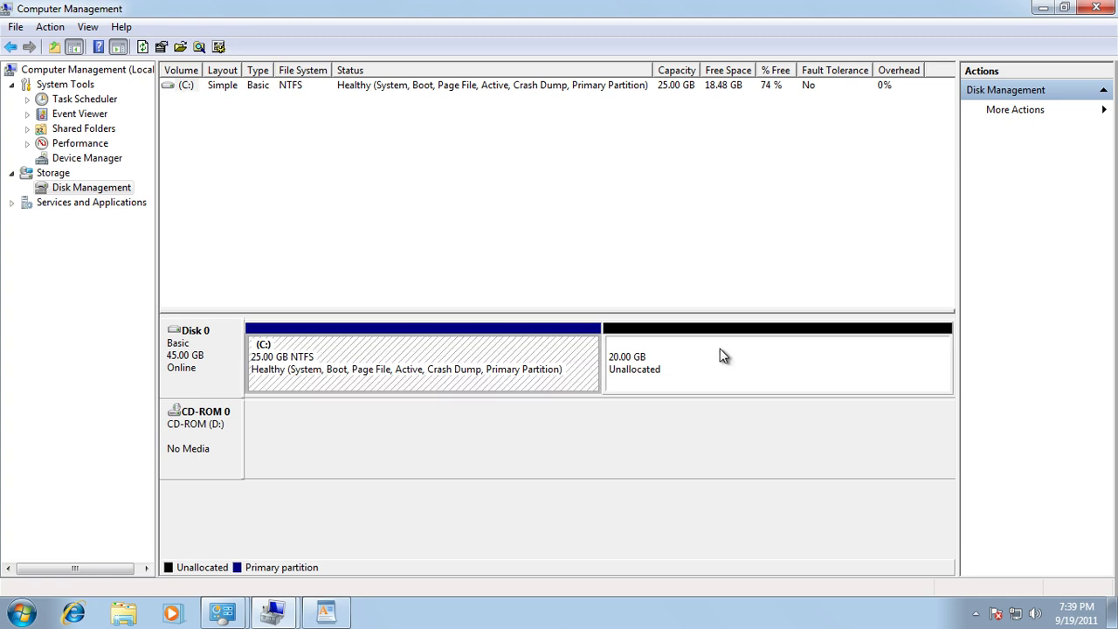
click(720, 351)
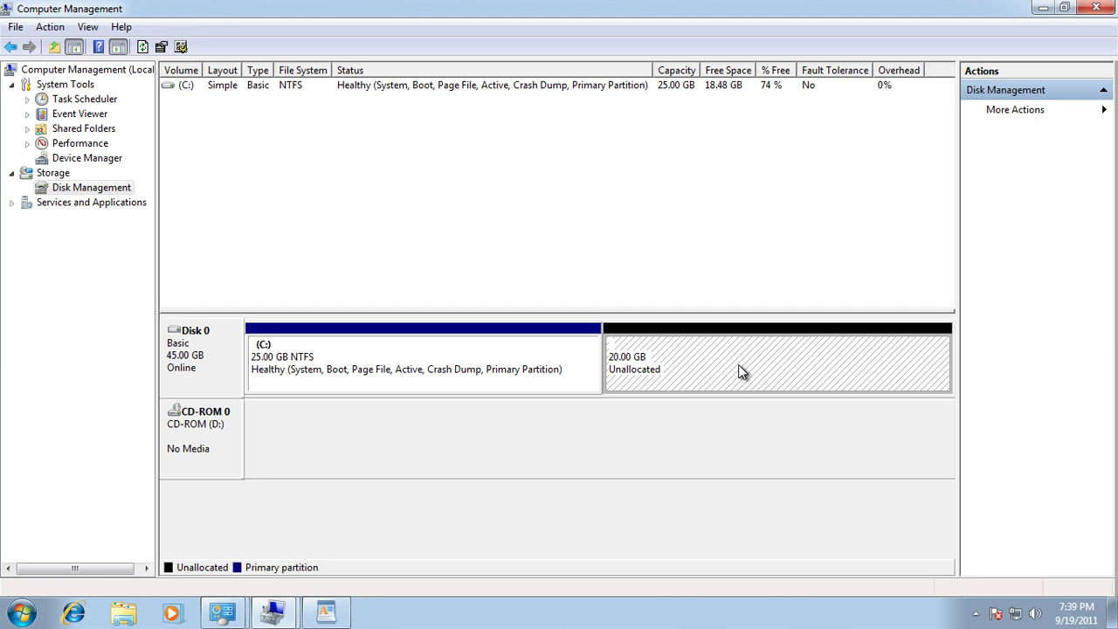
click(487, 363)
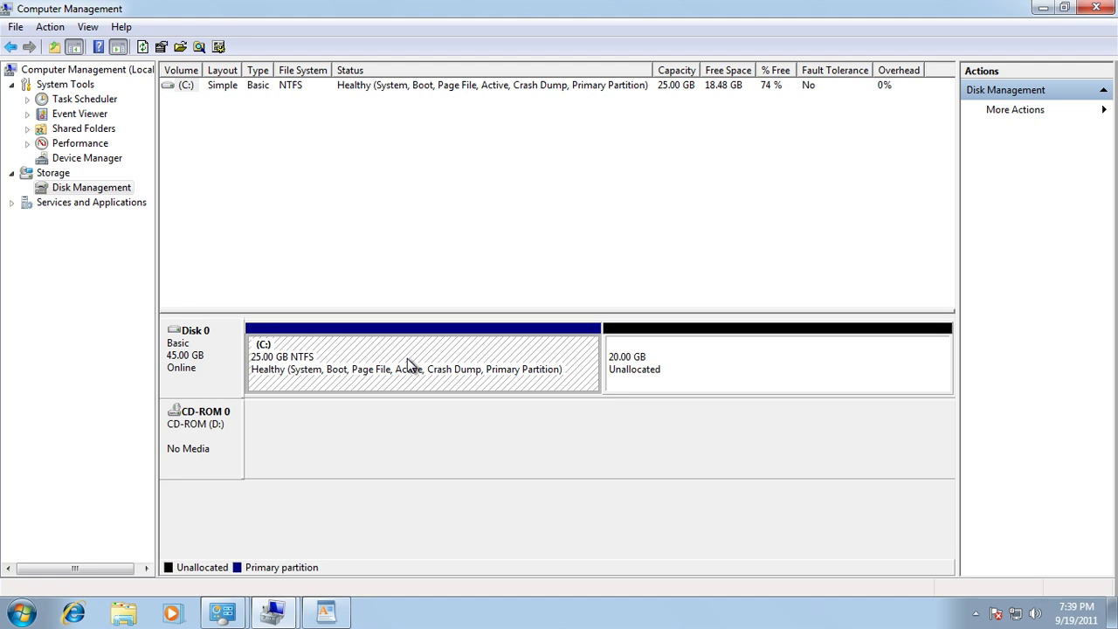
click(722, 368)
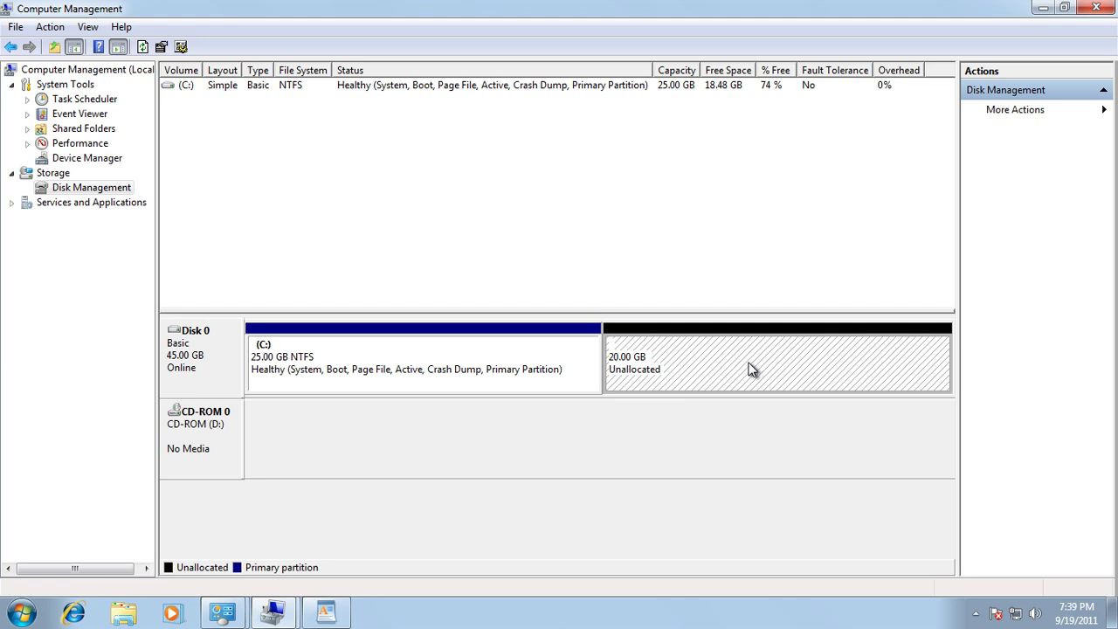
Create a full 20479 MB NTFS simple volume labelled 'Windows 8' on E: from the unallocated space.
right_click(749, 369)
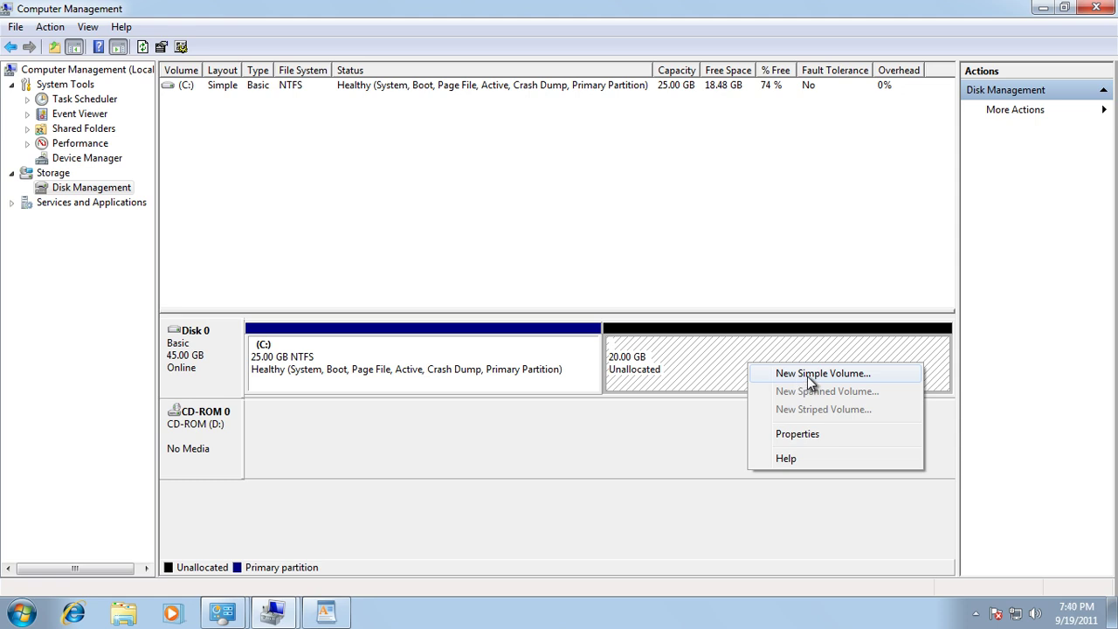
click(808, 376)
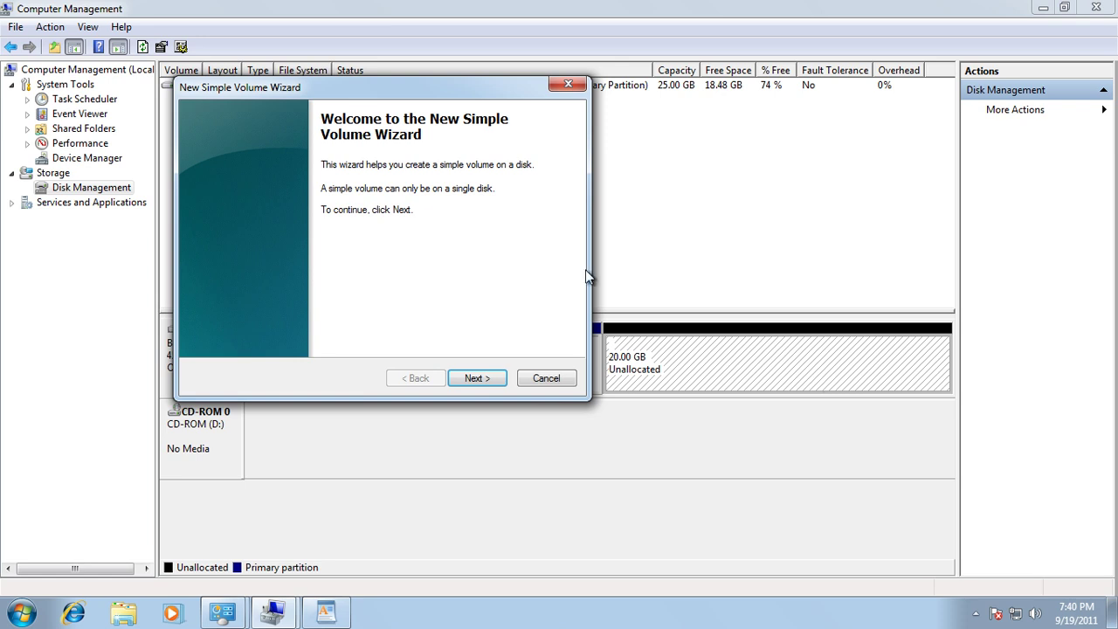
drag(408, 90, 535, 147)
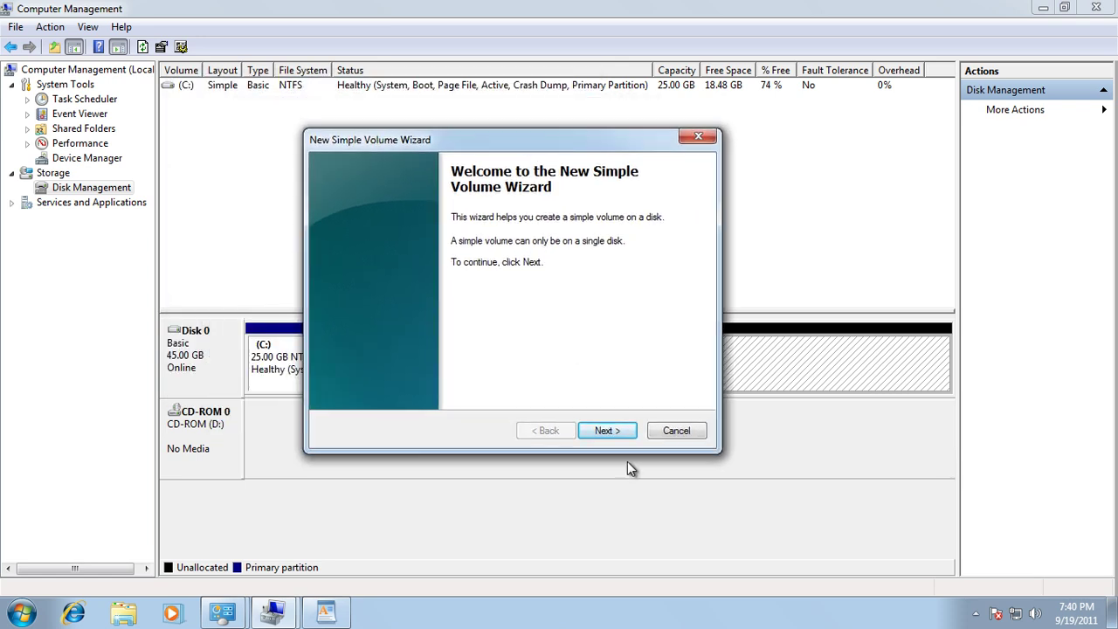
click(607, 431)
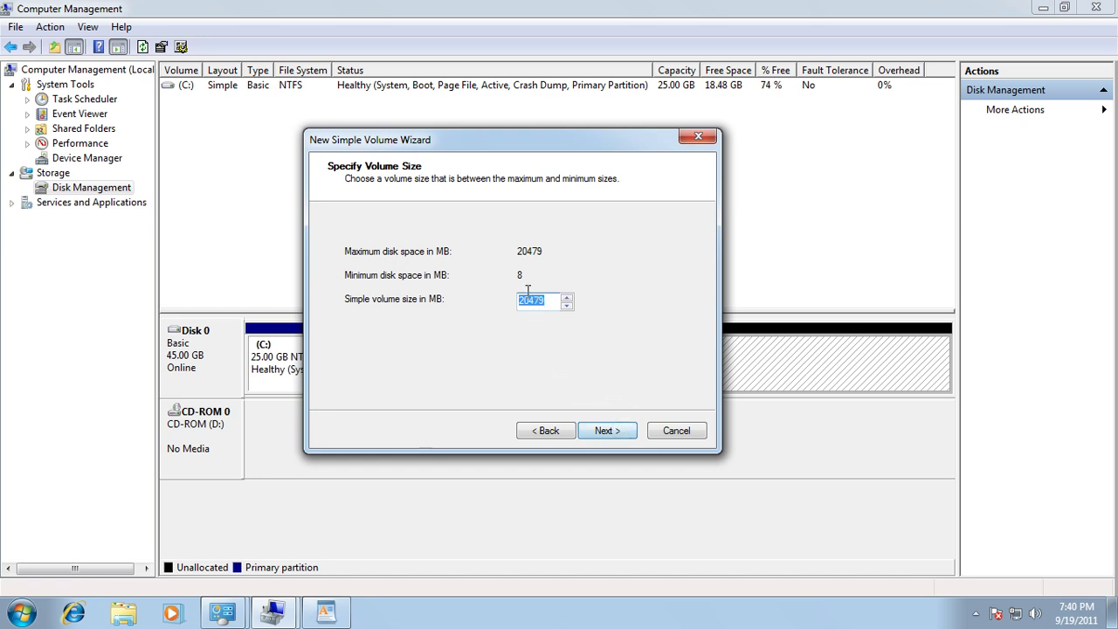
click(606, 431)
click(611, 433)
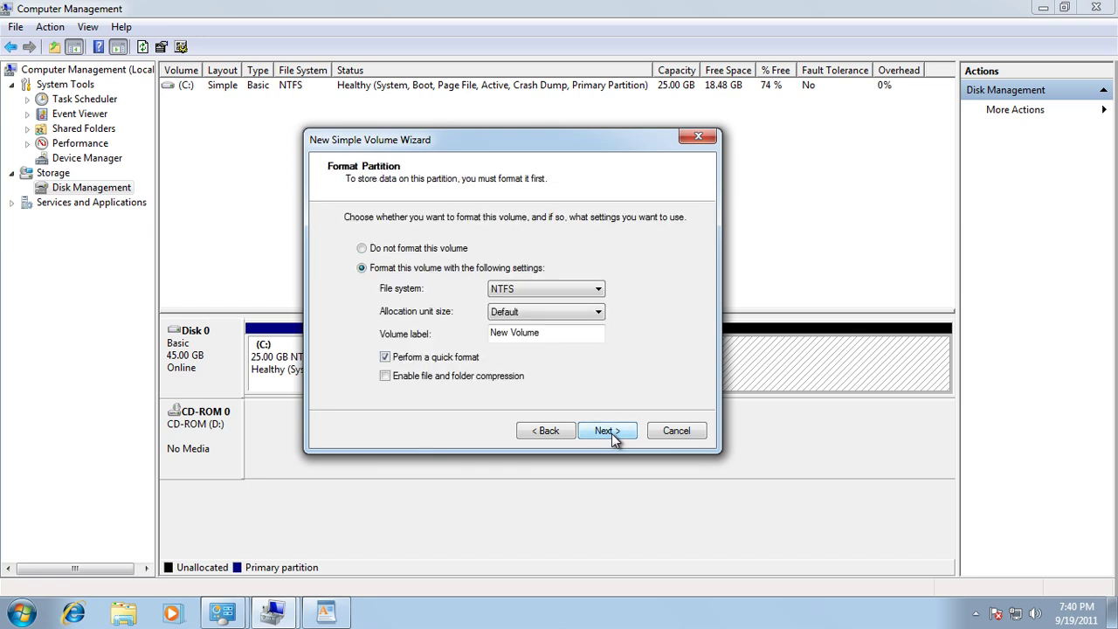
drag(572, 333, 473, 333)
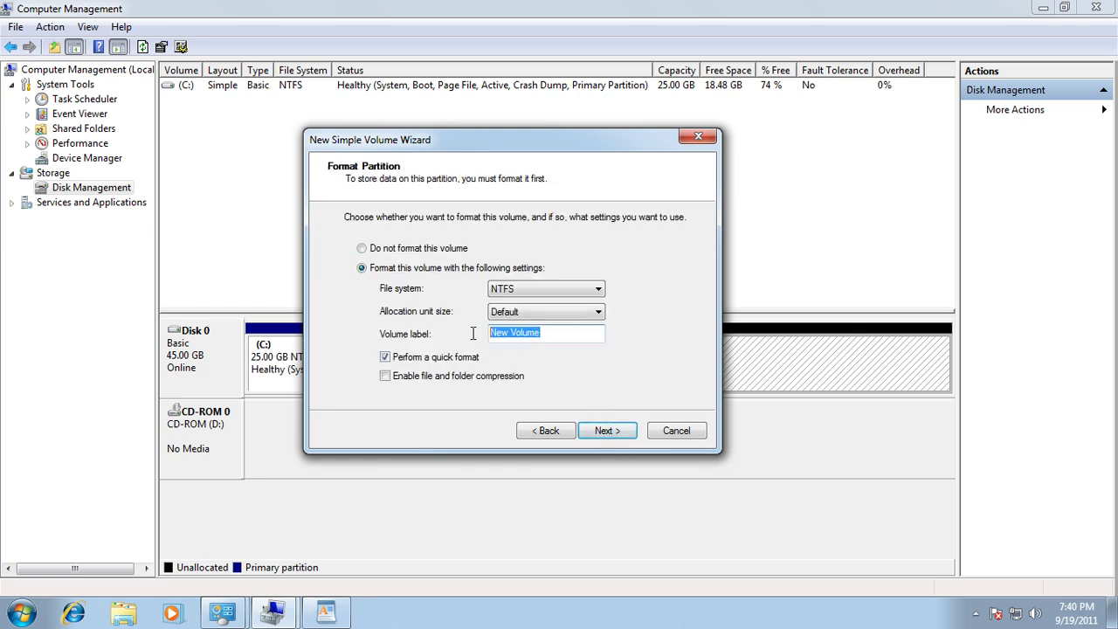
text(Windows 8)
click(618, 437)
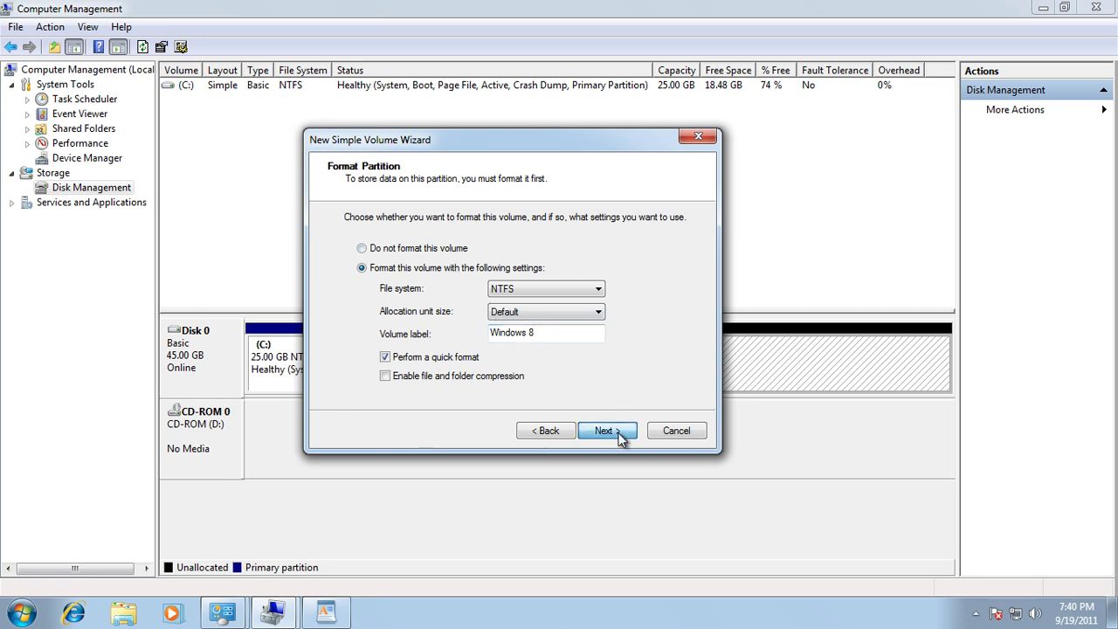
click(607, 430)
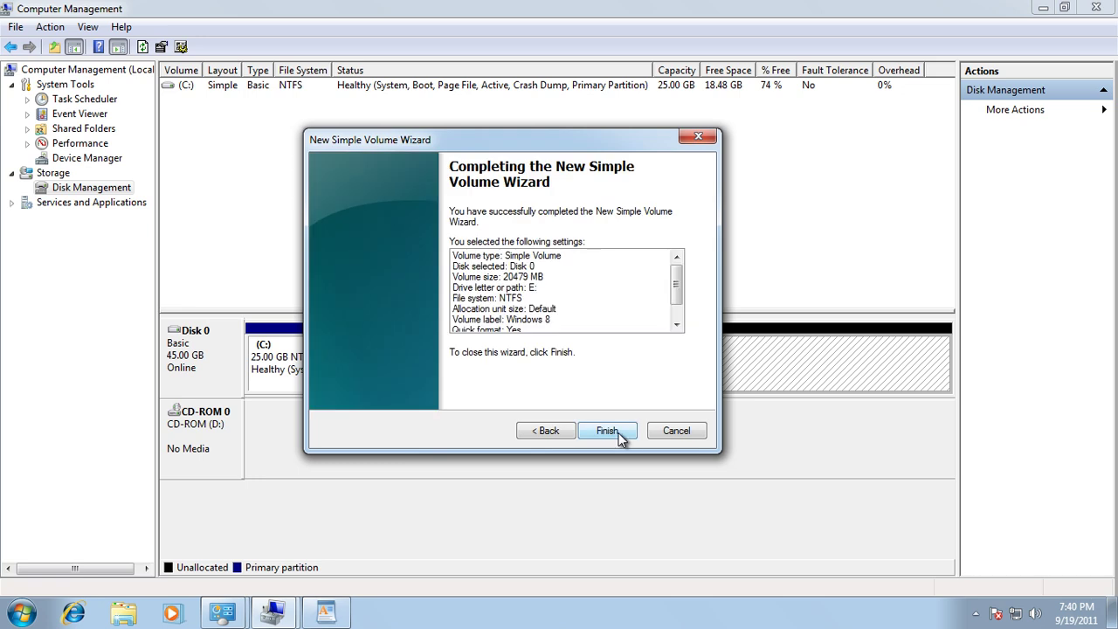
click(611, 433)
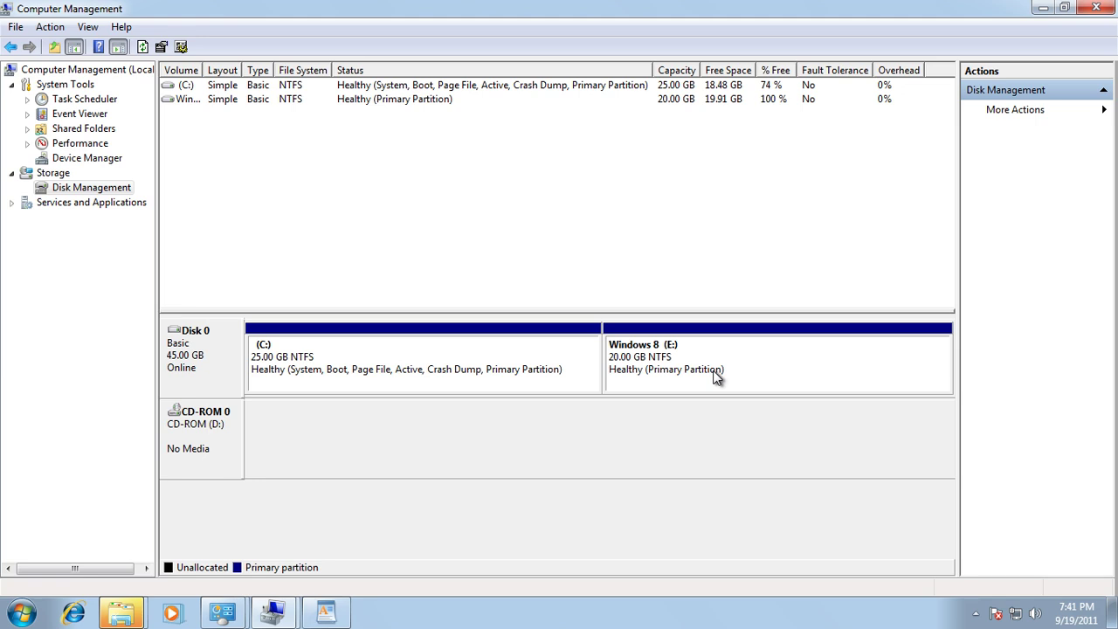
Close the E: AutoPlay window, decline formatting the drive, and bring up a Windows Explorer window.
mouse_move(122, 612)
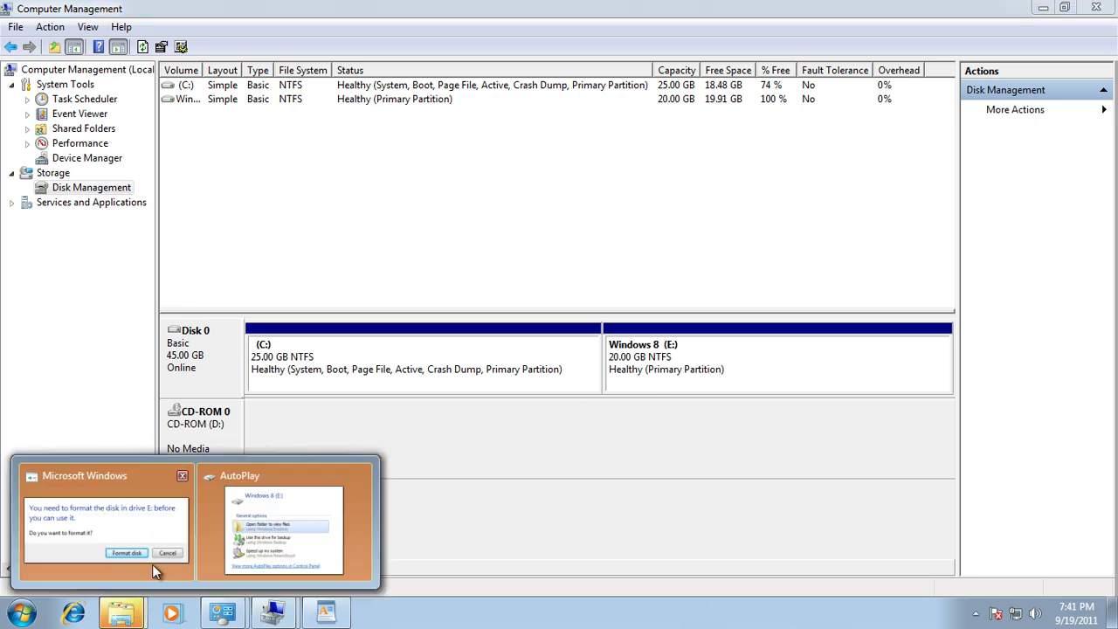
click(311, 515)
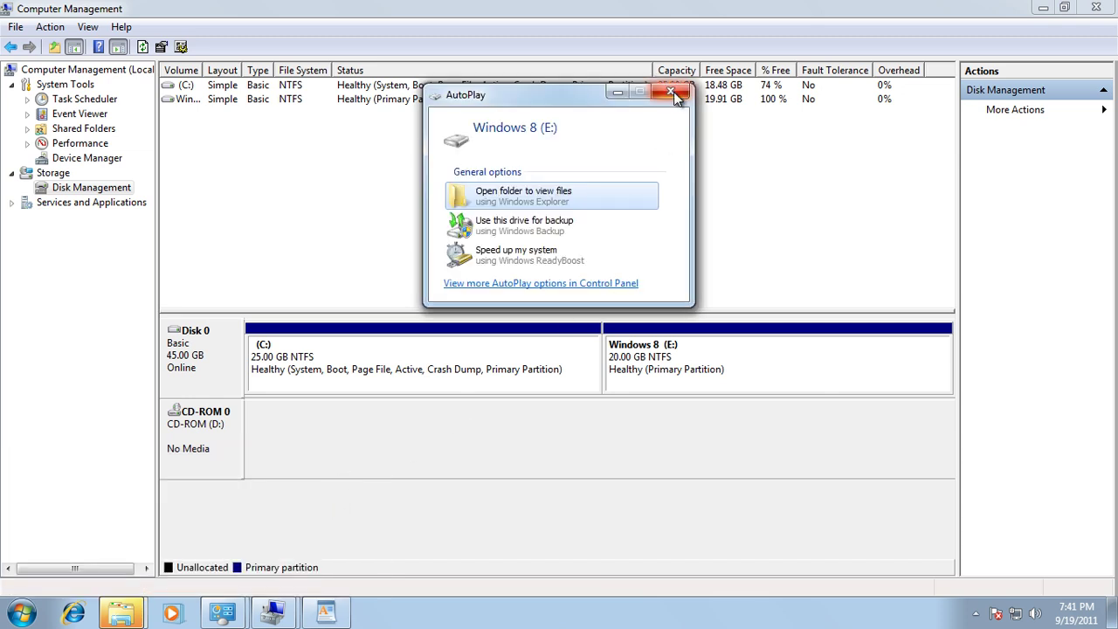
drag(553, 98, 497, 133)
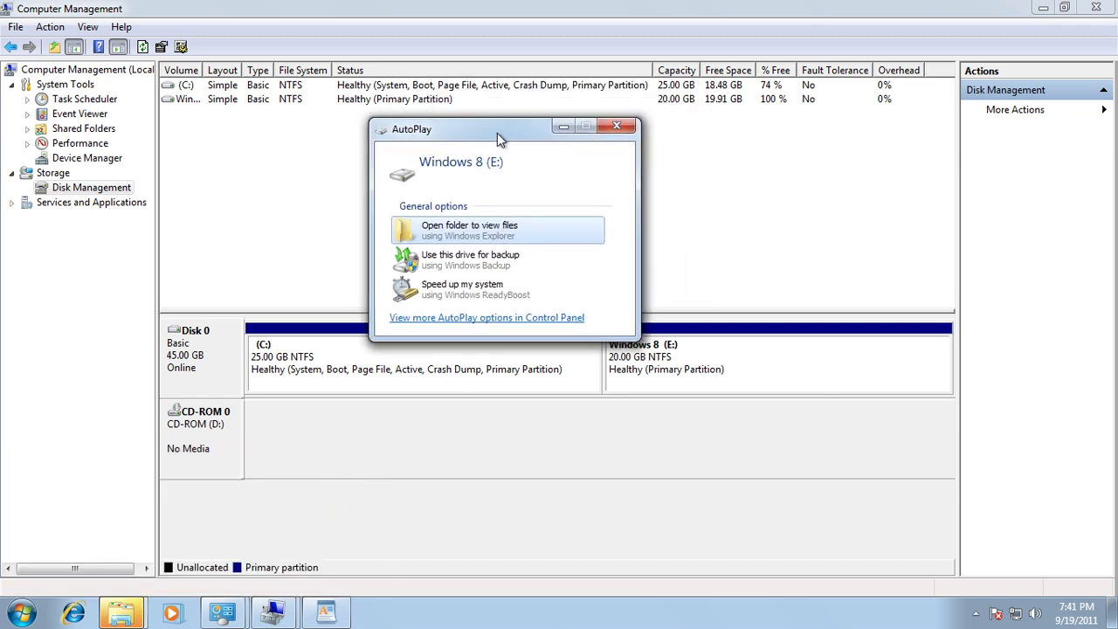
click(616, 129)
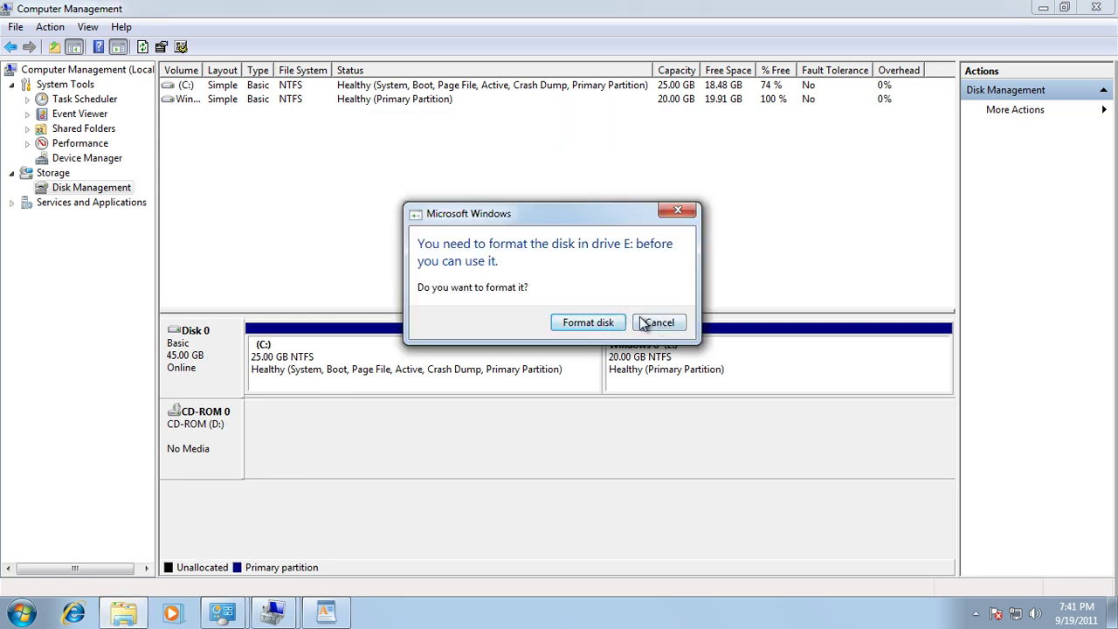
click(661, 323)
click(122, 616)
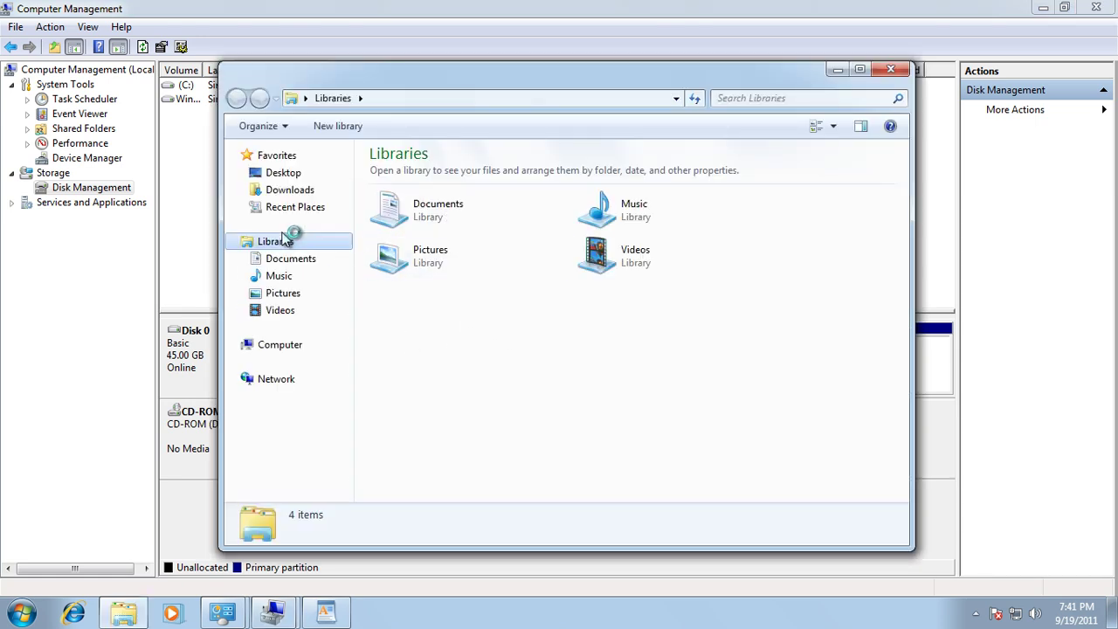
Check Windows 8 (E:) is empty with 19.9 GB free, then close Explorer and Computer Management.
click(276, 347)
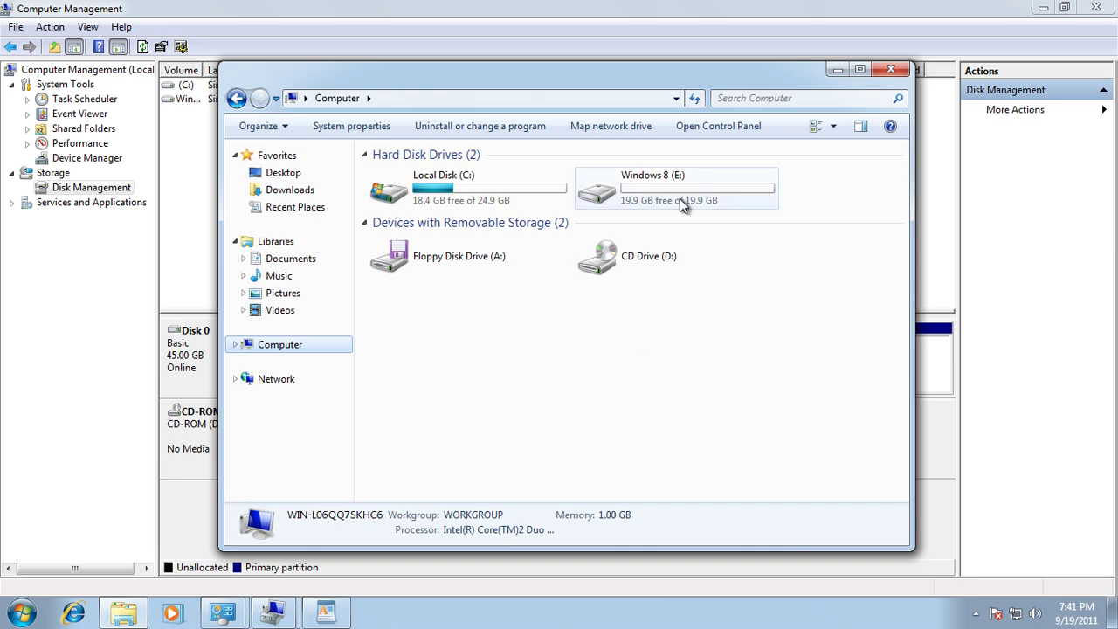
double_click(657, 190)
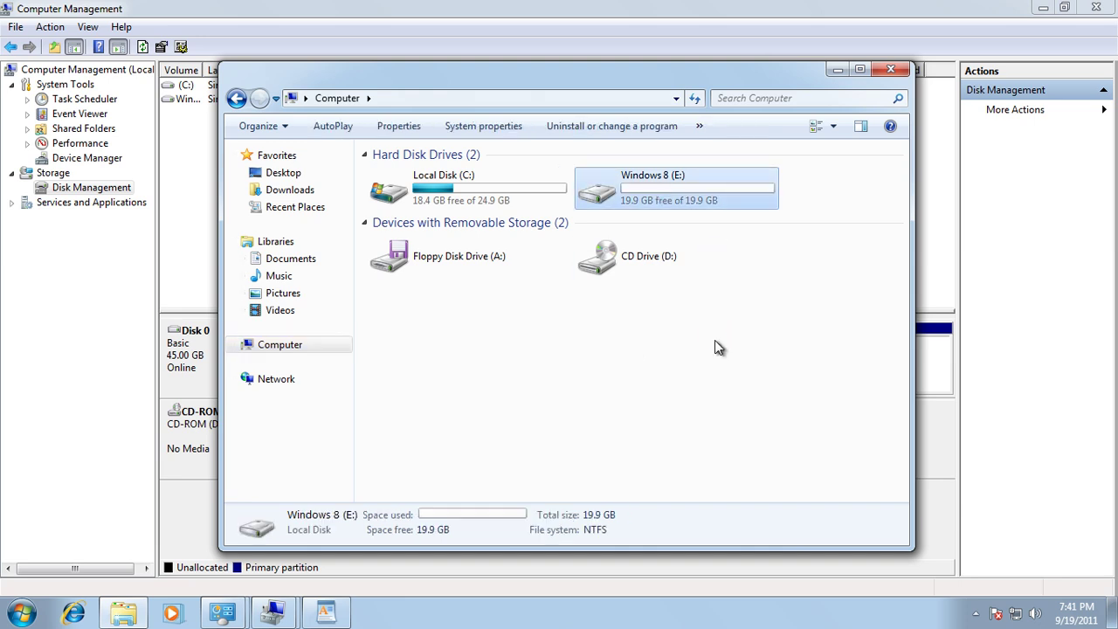
click(236, 98)
click(743, 311)
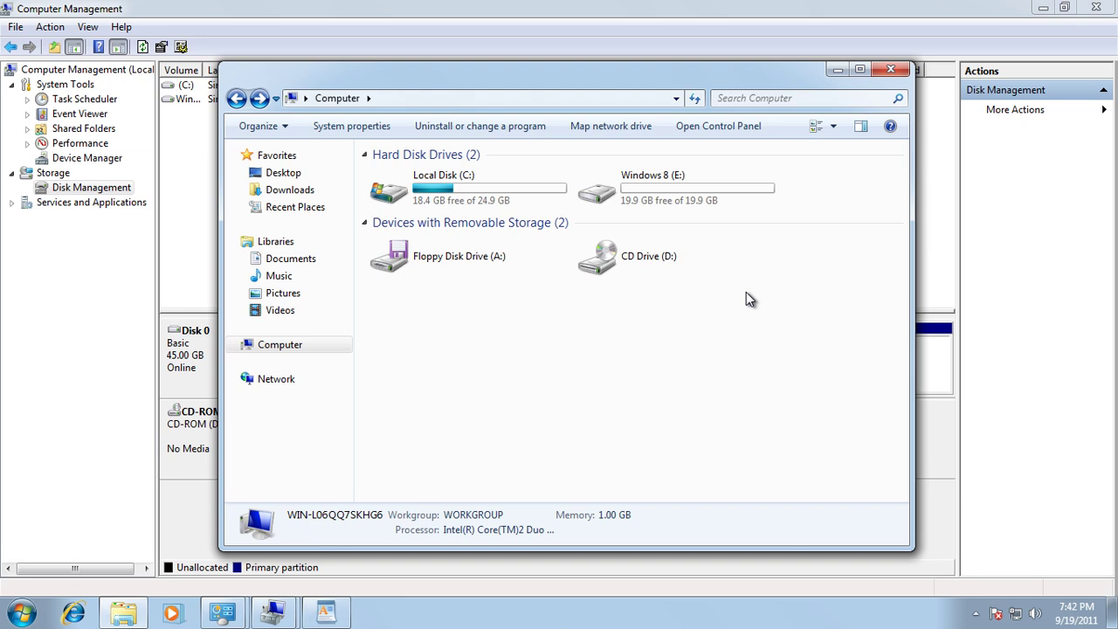
click(892, 70)
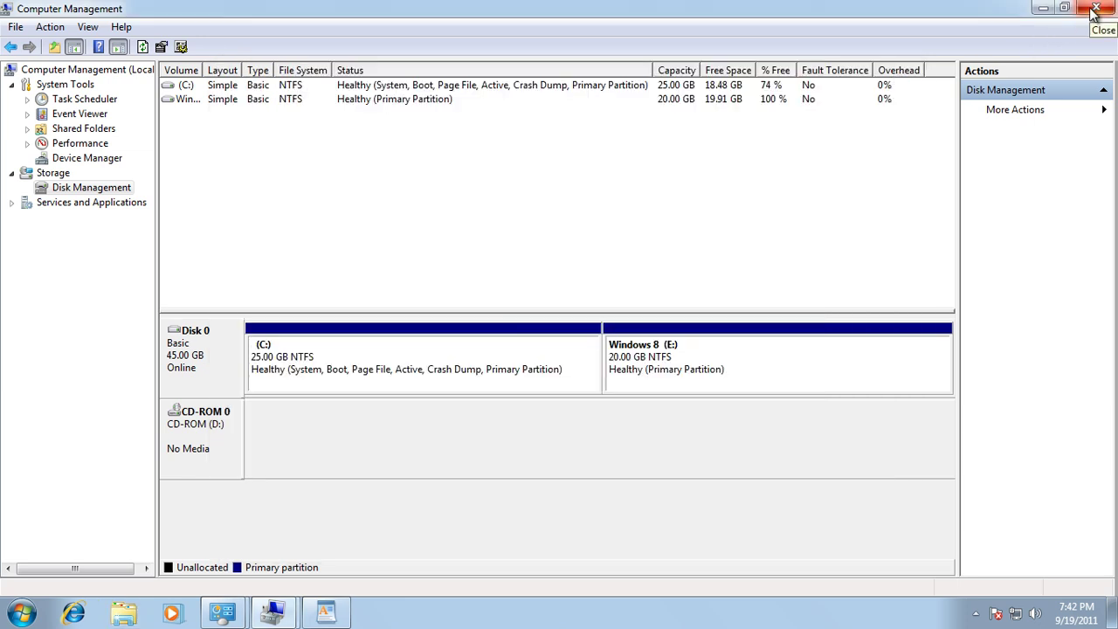
click(1096, 9)
Close Administrative Tools and Control Panel, then restore the WordPad outline document.
click(1096, 9)
click(1096, 8)
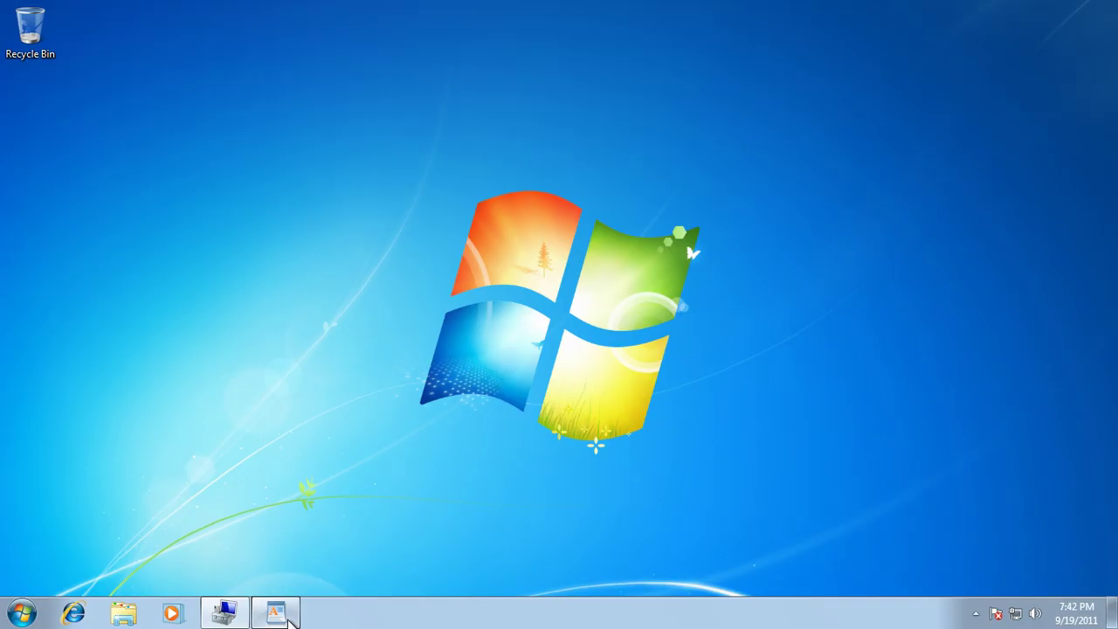
click(275, 613)
Save the outline as Document on the Desktop and close WordPad.
click(29, 31)
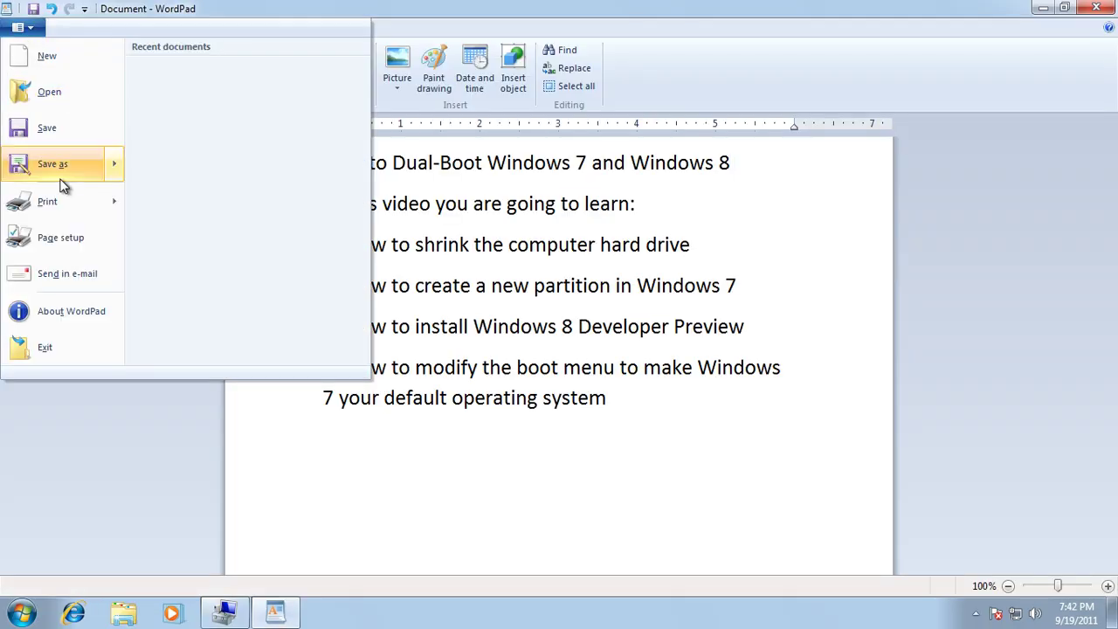
click(45, 134)
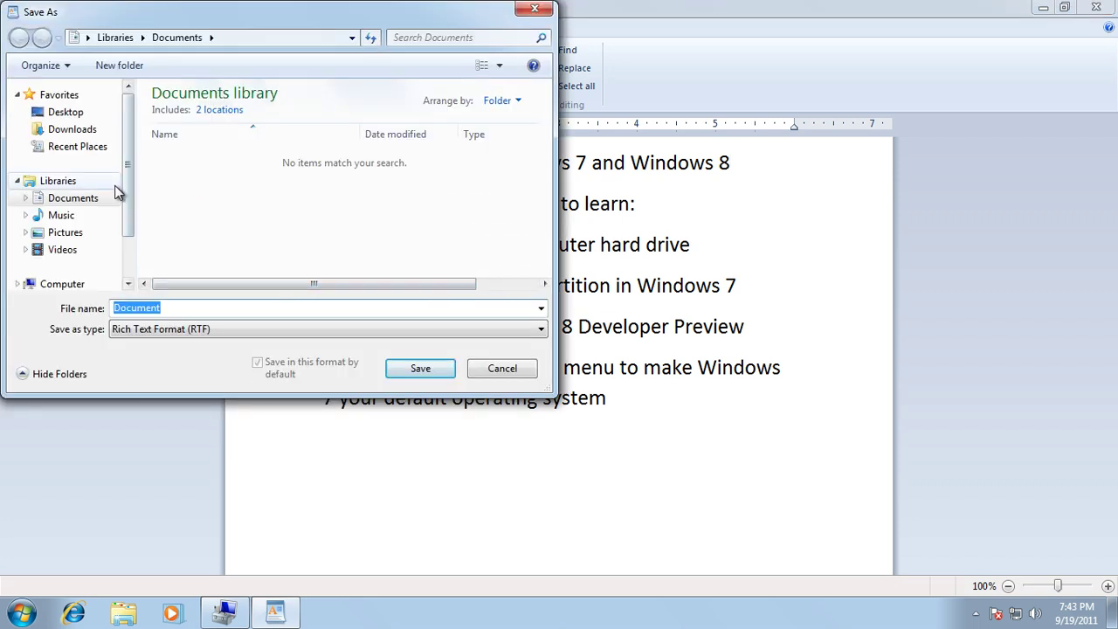
click(66, 112)
click(420, 368)
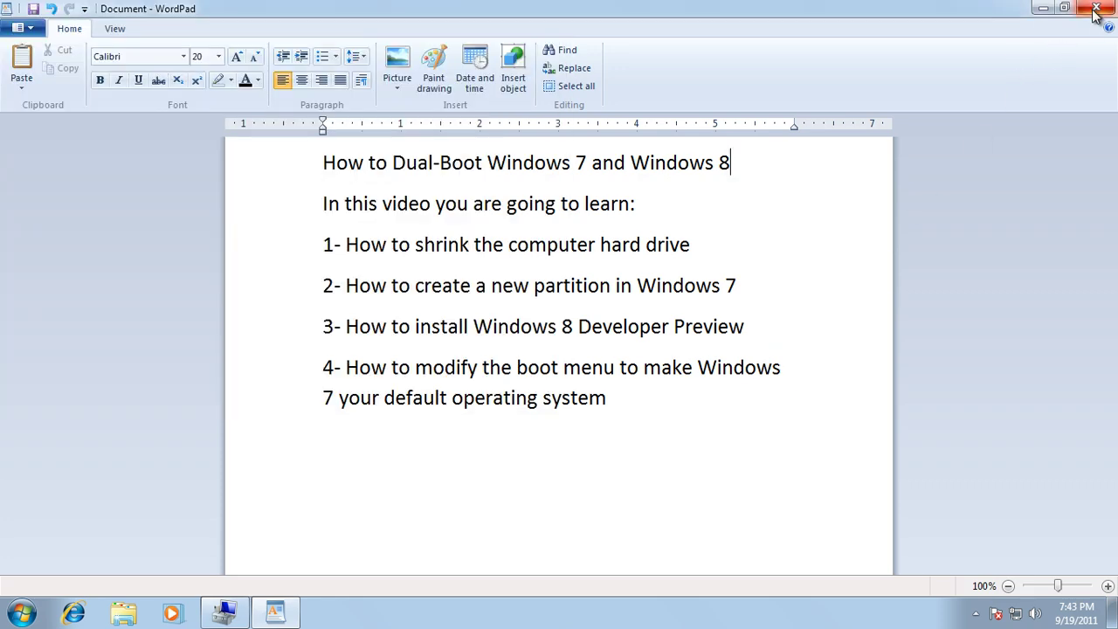
click(1094, 10)
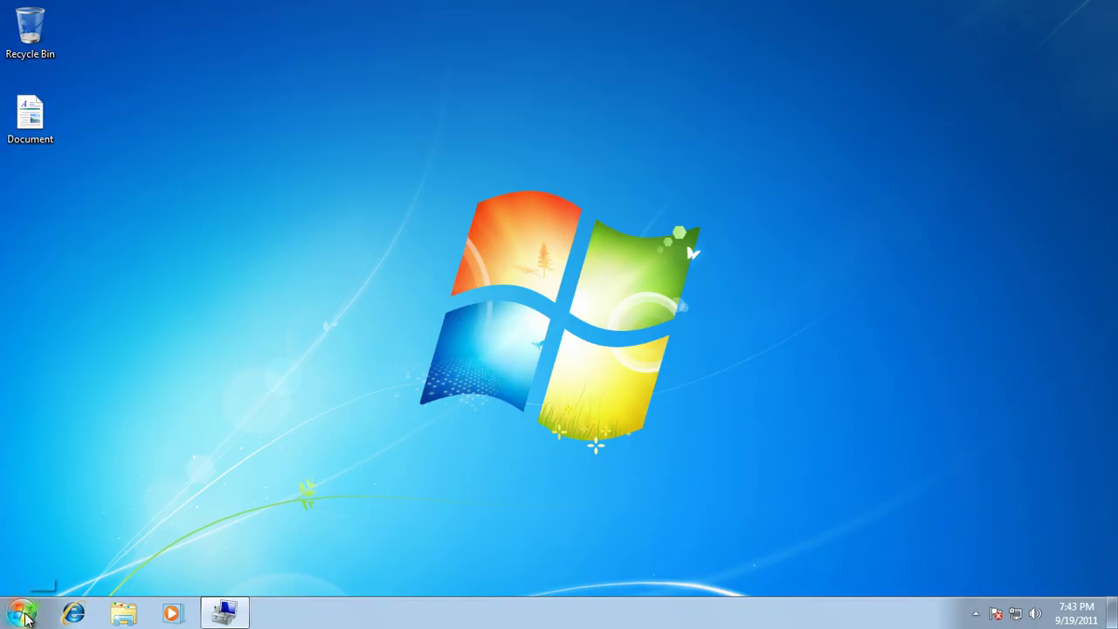
Restart the computer from the Start menu's Shut down options.
click(24, 616)
mouse_move(288, 573)
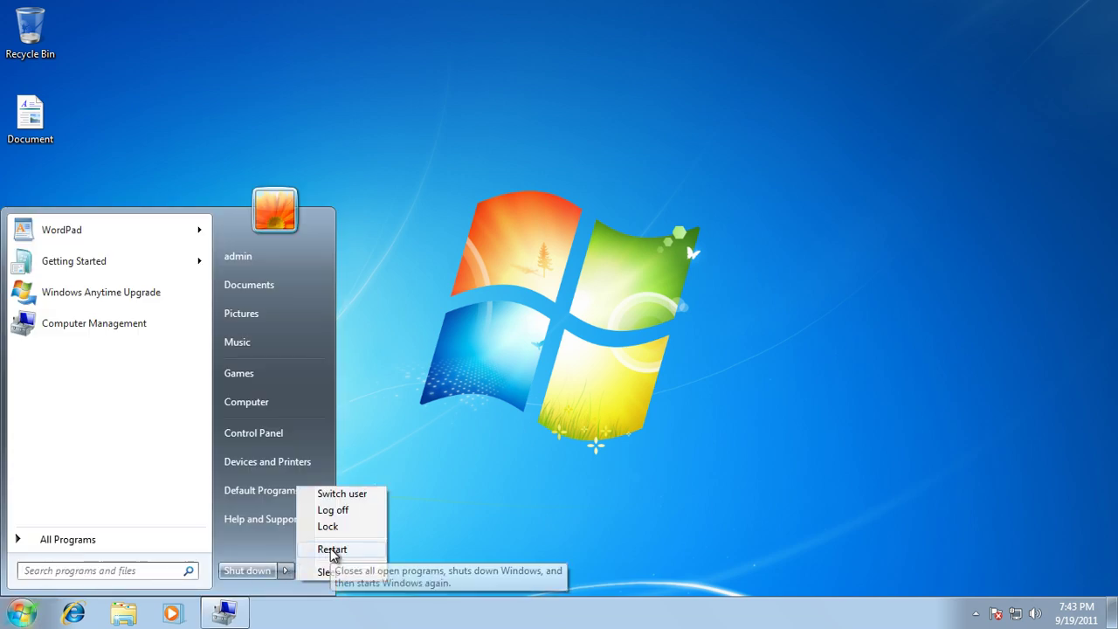
click(332, 549)
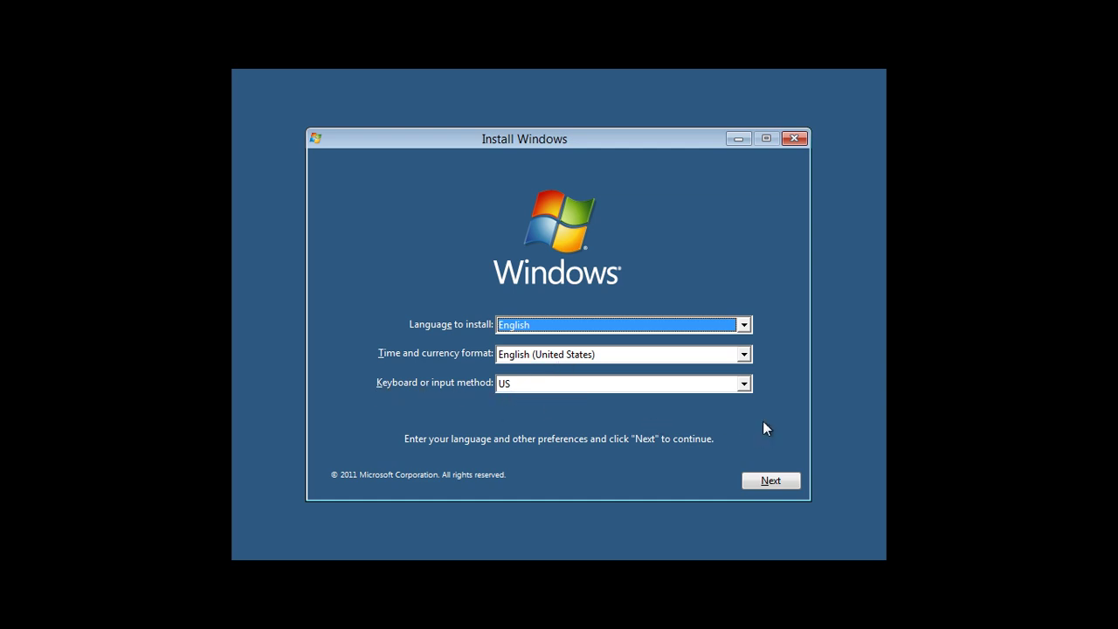
Keep English (United States) setup defaults, start installing, and accept the license terms.
click(773, 482)
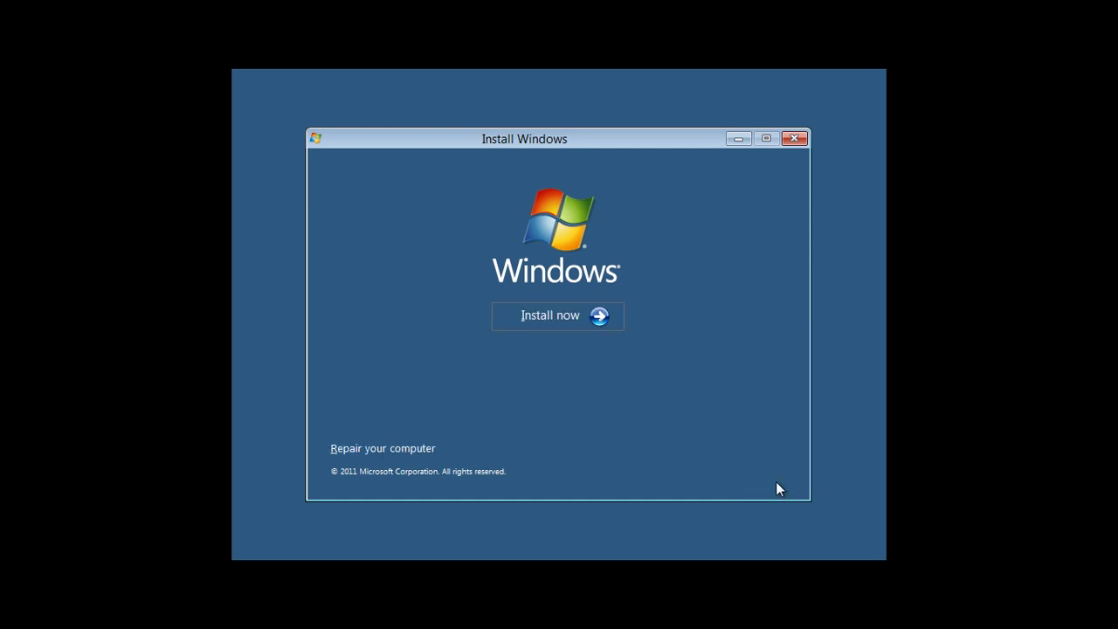
click(536, 316)
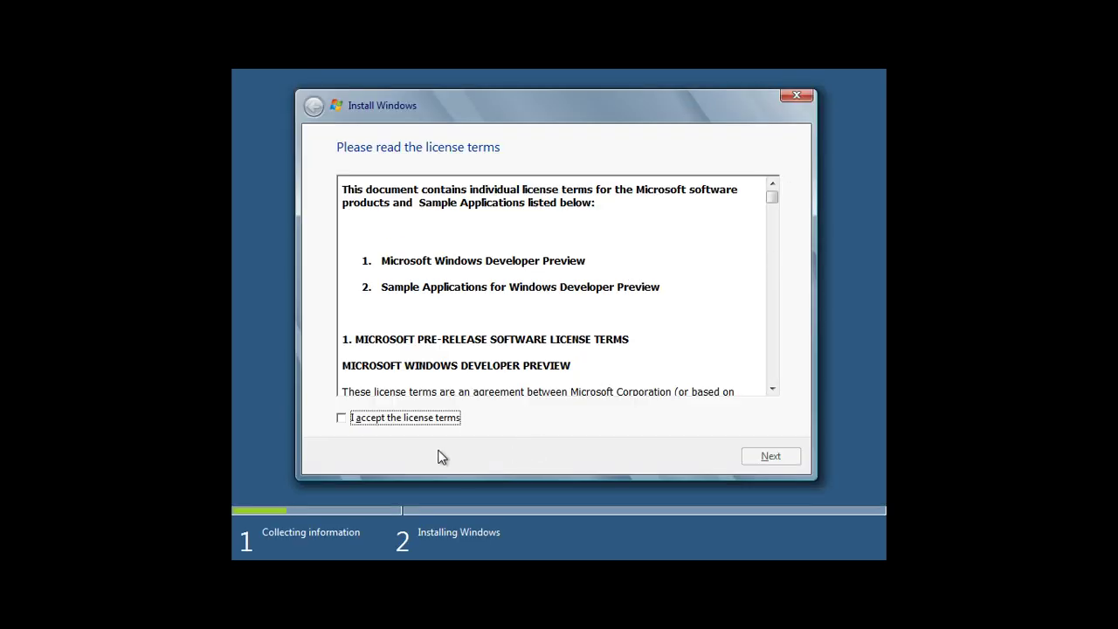
click(342, 419)
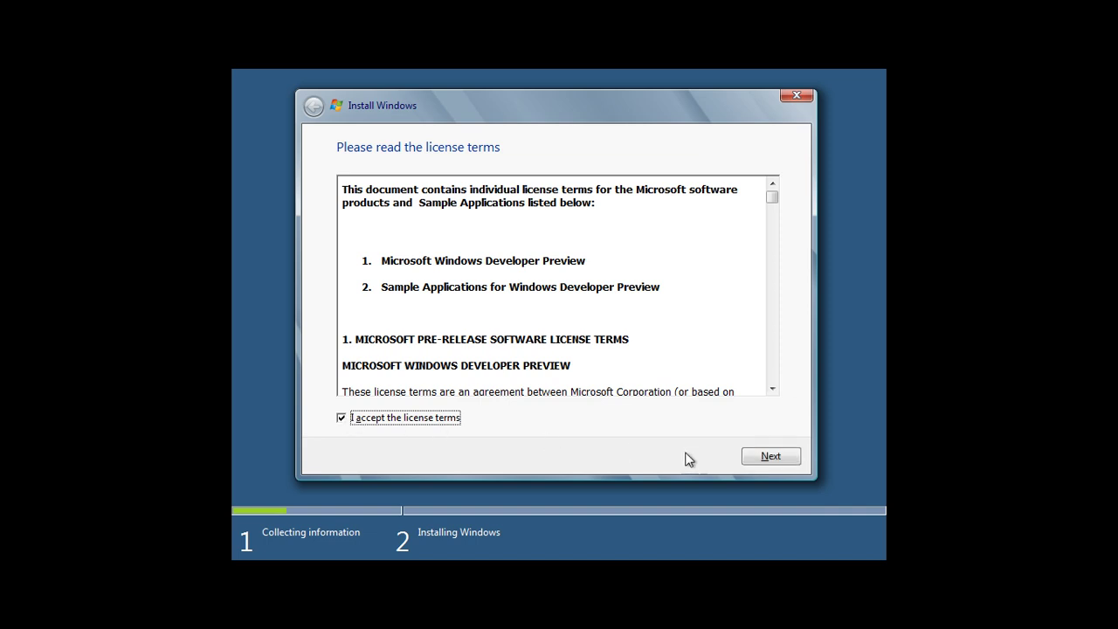
click(782, 457)
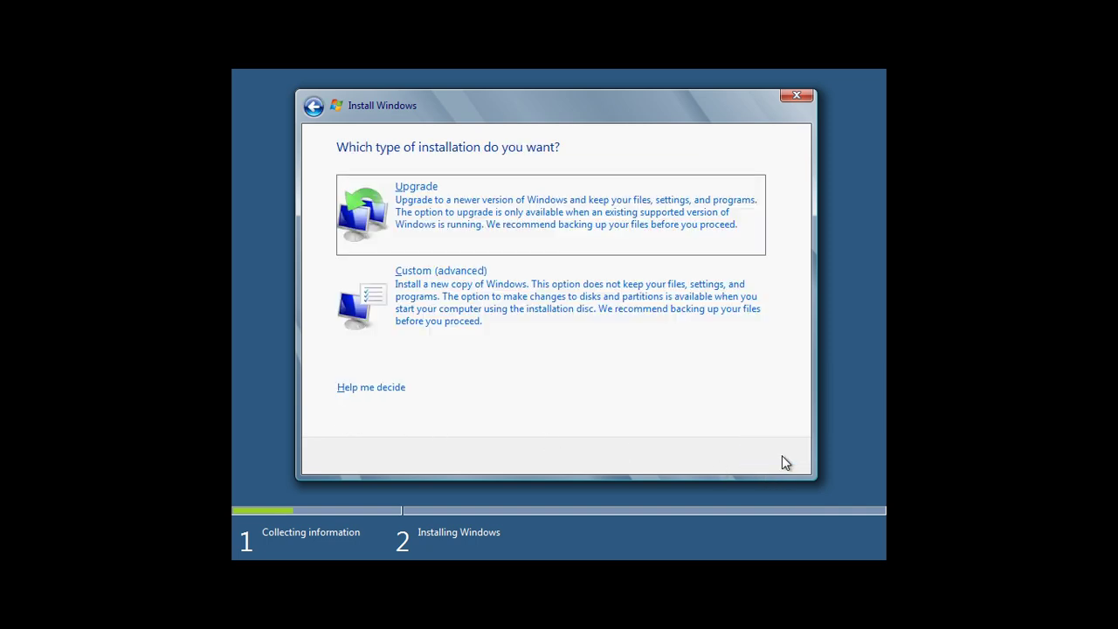
Choose a custom install onto Disk 0 Partition 2: Windows 8, the 20 GB partition.
click(425, 301)
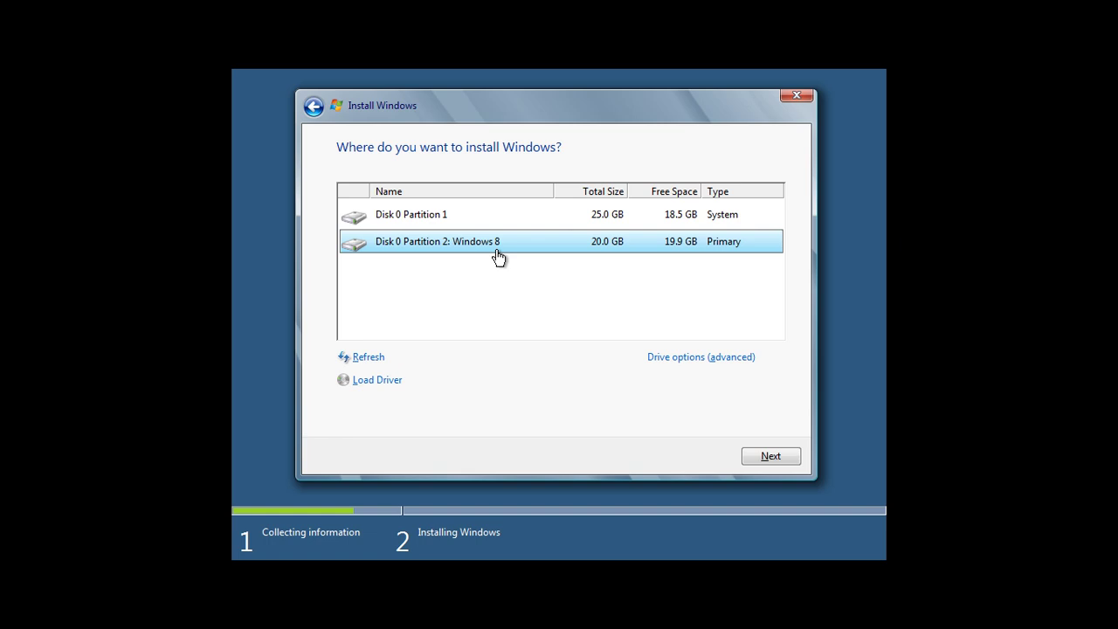
click(443, 219)
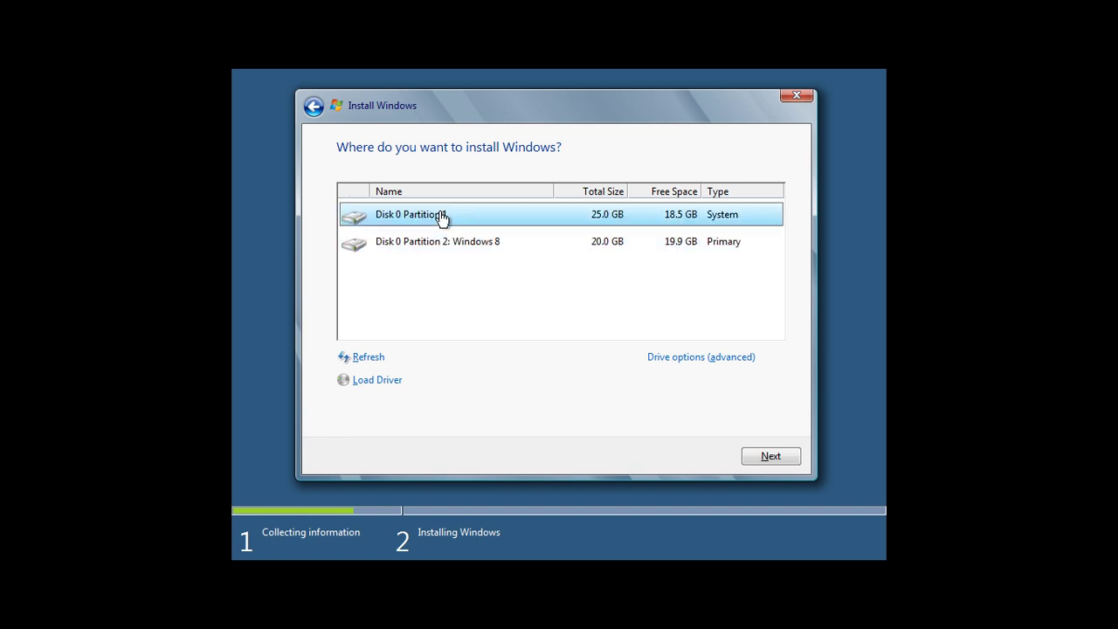
click(471, 250)
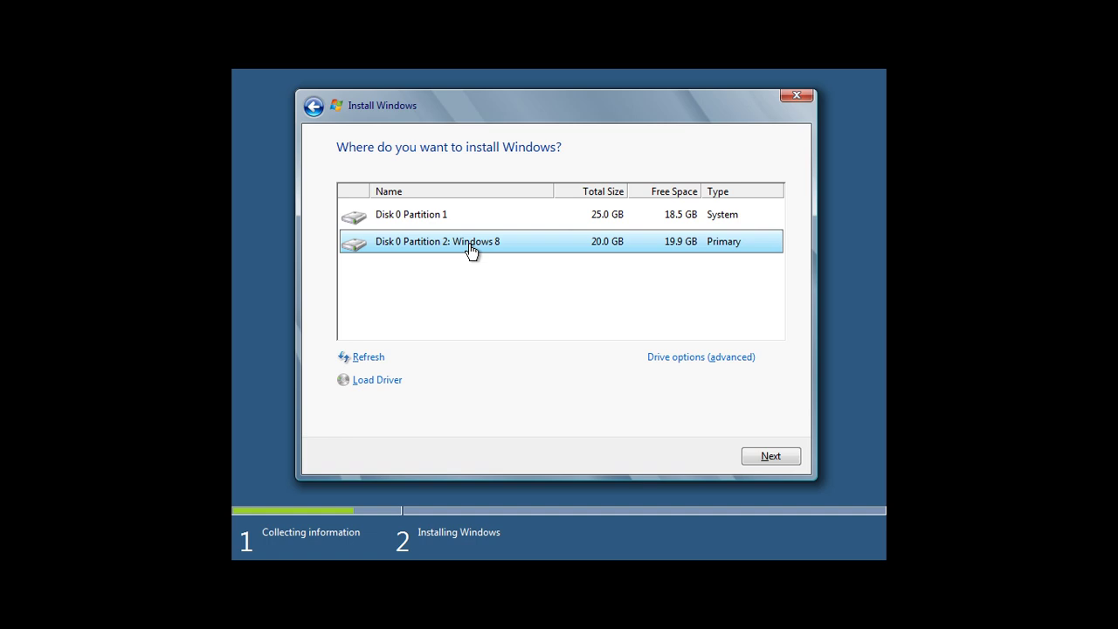
click(786, 459)
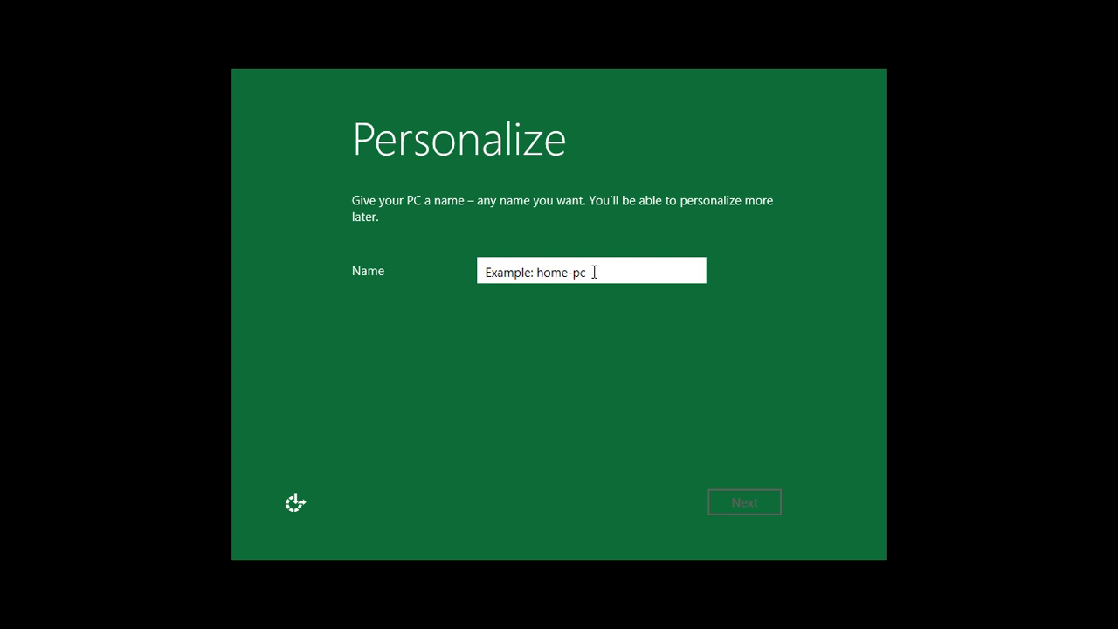
Name the PC 'Pureinfotech' on the Personalize page and continue.
text(Pu)
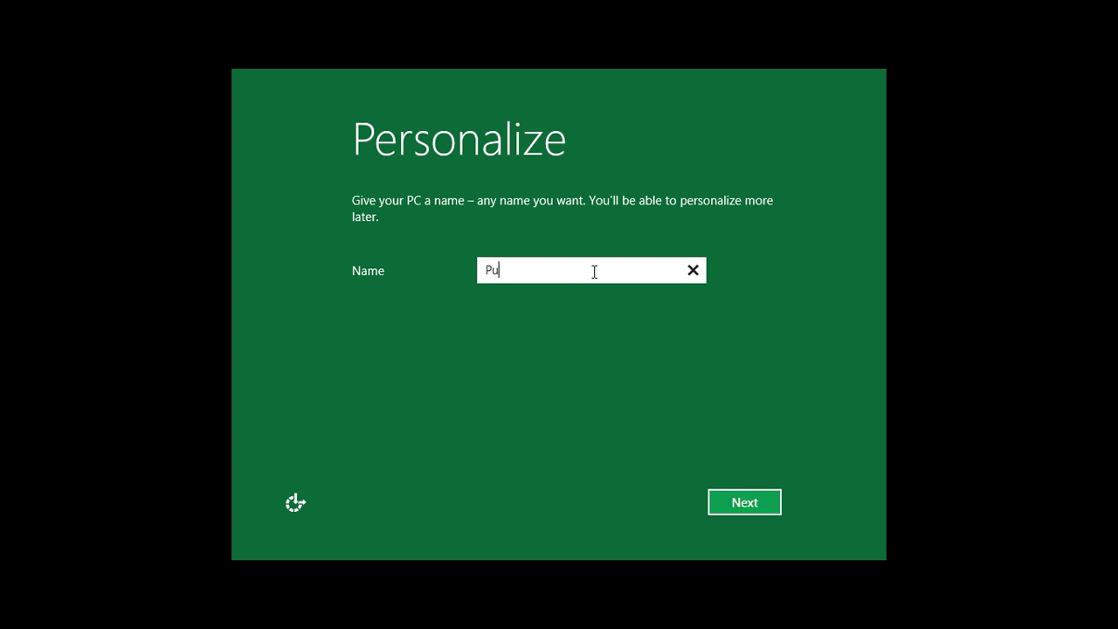
text(reinfotech)
click(760, 505)
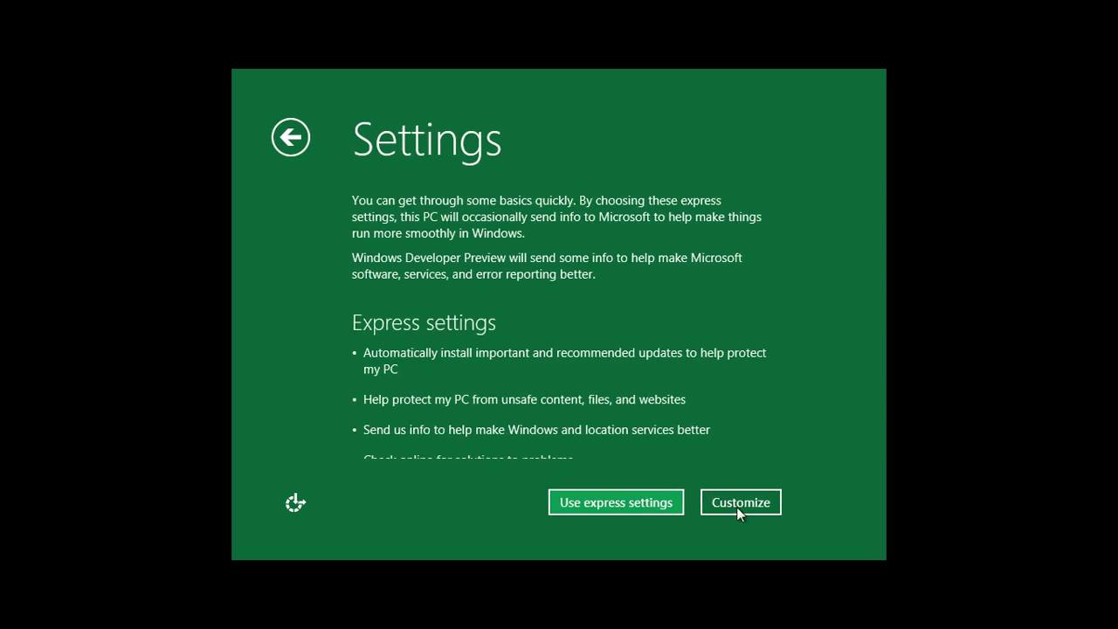
Accept express settings and sign in with the Windows Live e-mail address and account password.
click(626, 503)
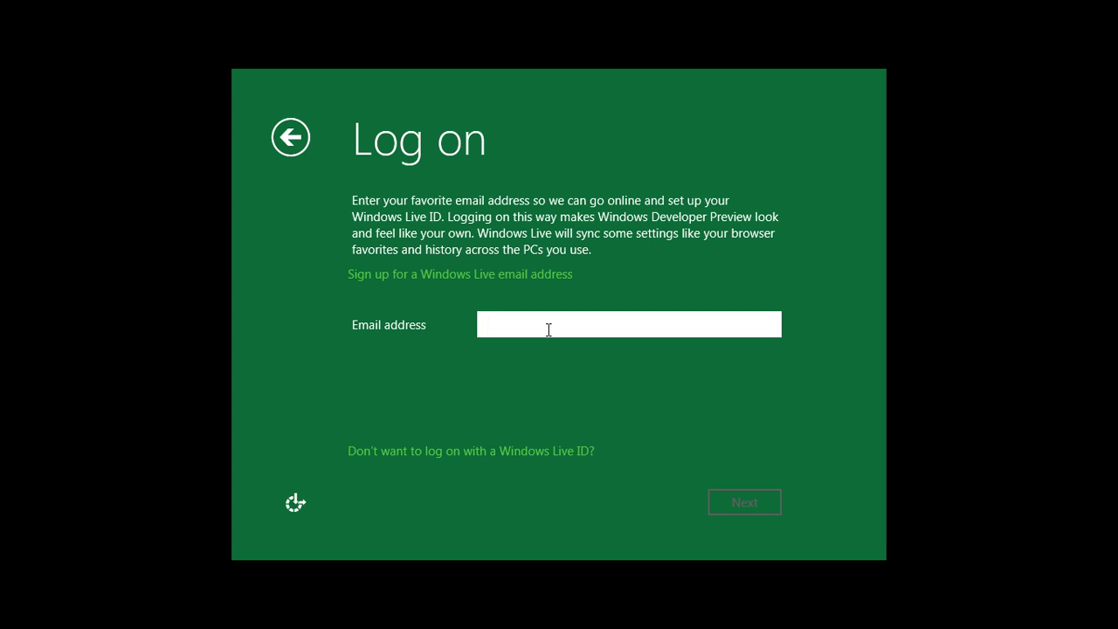
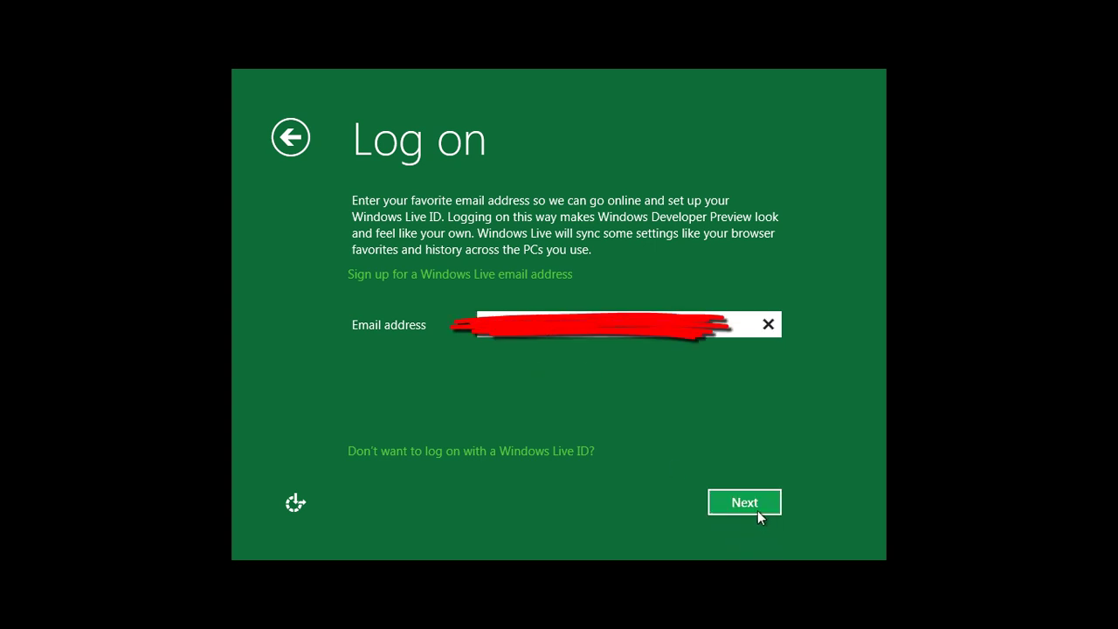
click(757, 514)
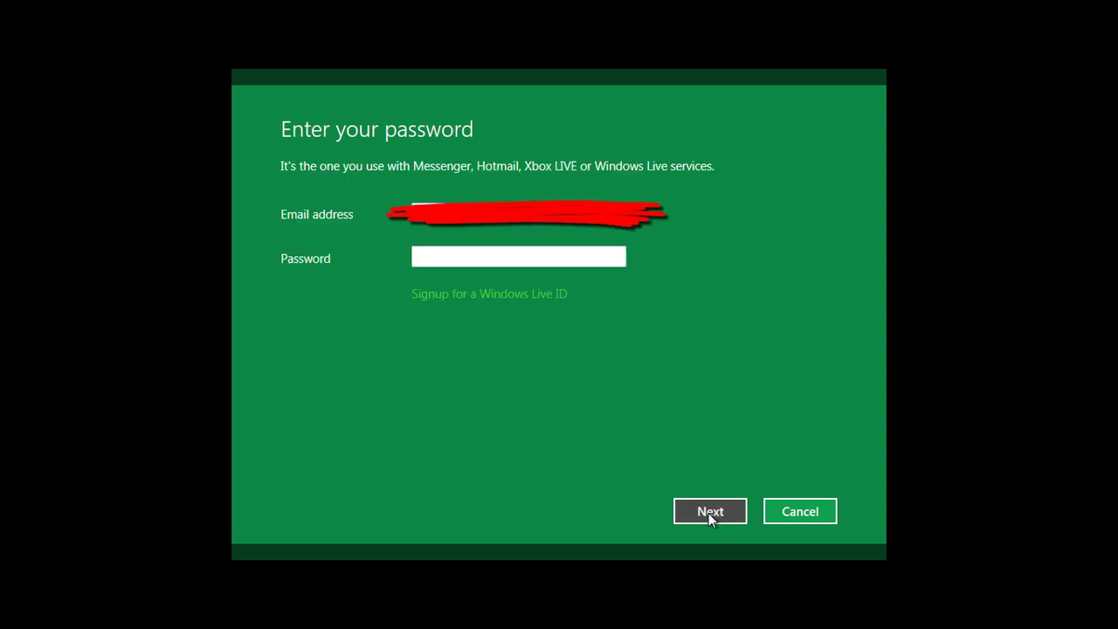
click(484, 253)
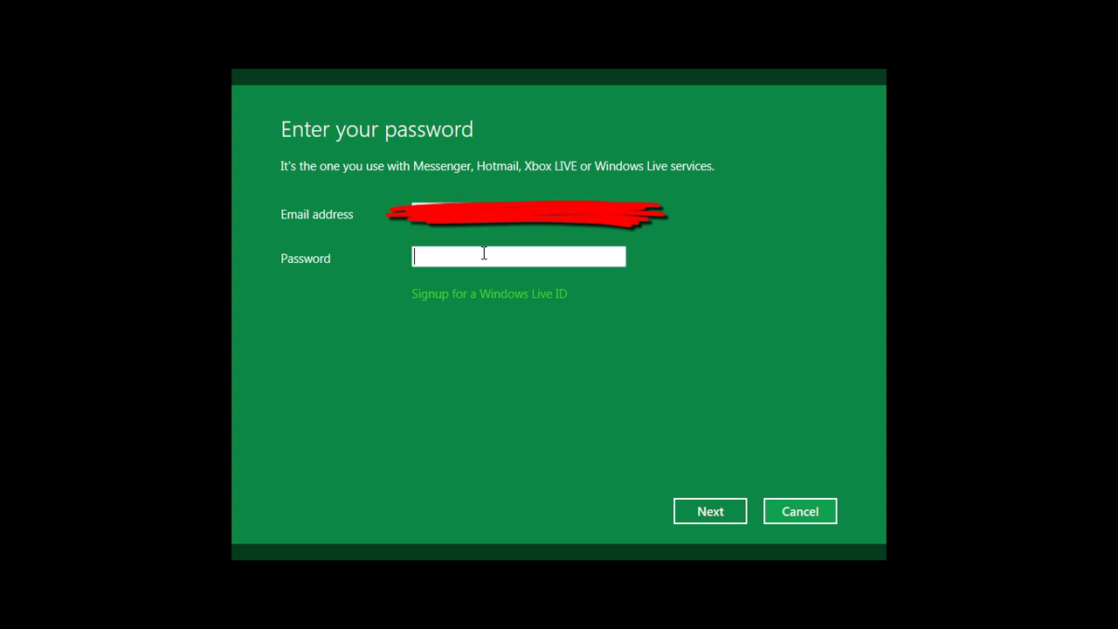
text(********)
click(704, 516)
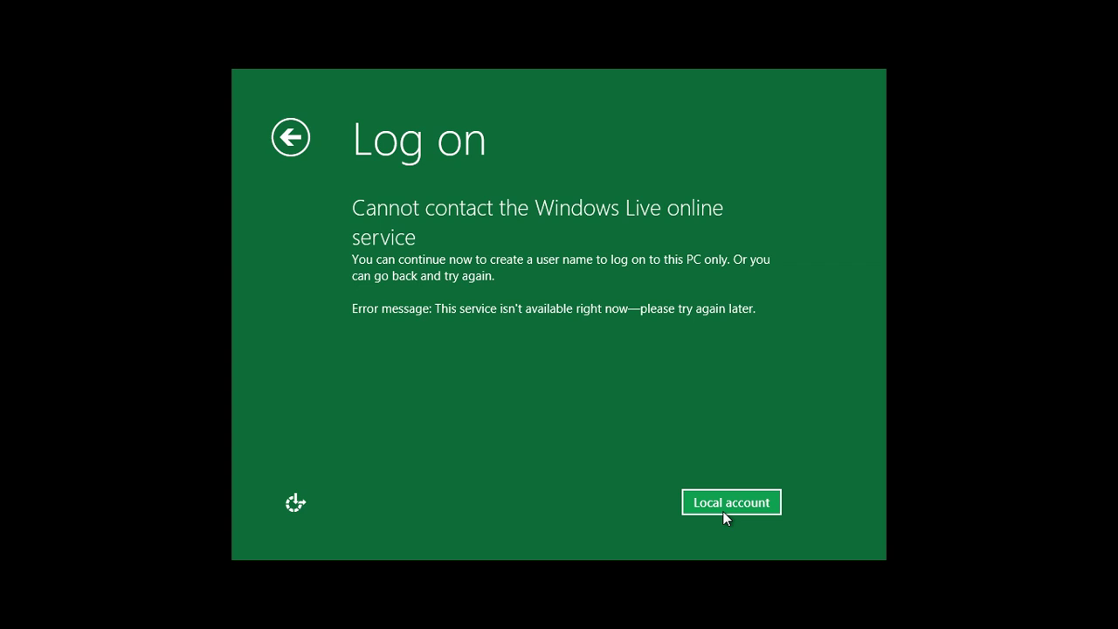
Switch to a local account and enter a user name.
click(724, 506)
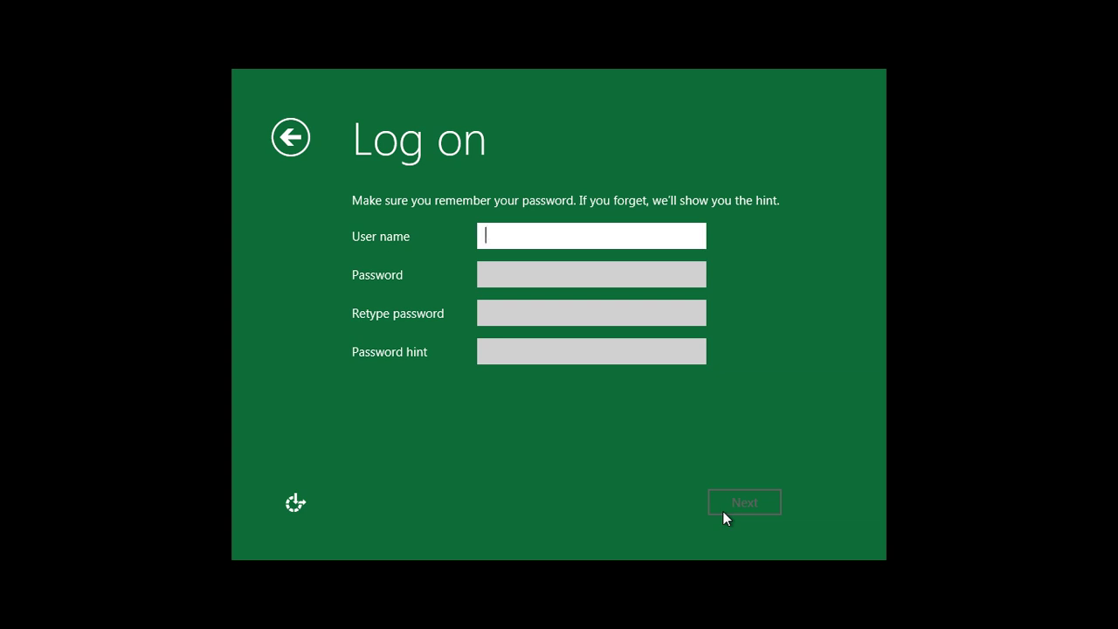
text(amdin)
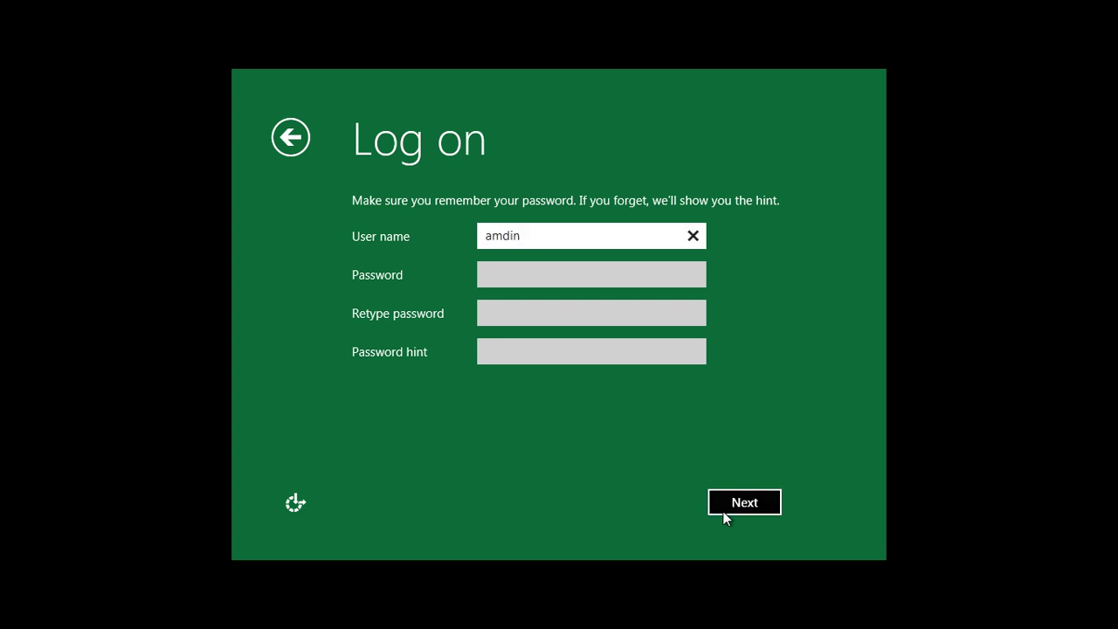
key(BackSpace)
key(BackSpace)
key(BackSpace)
key(BackSpace)
key(BackSpace)
text(admin)
key(Tab)
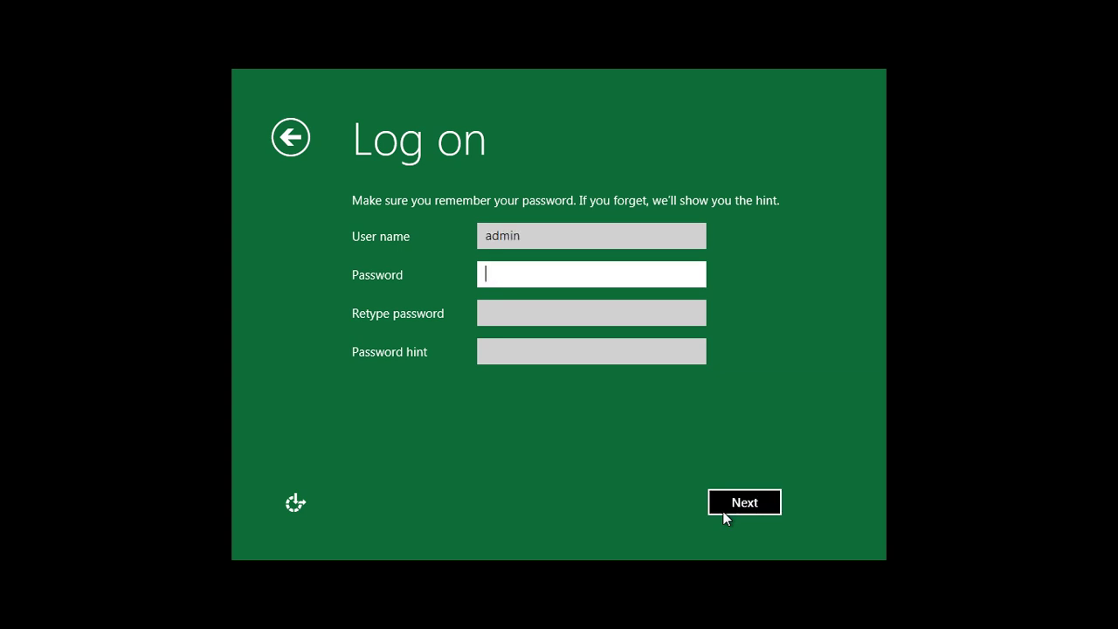
key(shift+Tab)
text(Pau)
key(BackSpace)
key(BackSpace)
text(au)
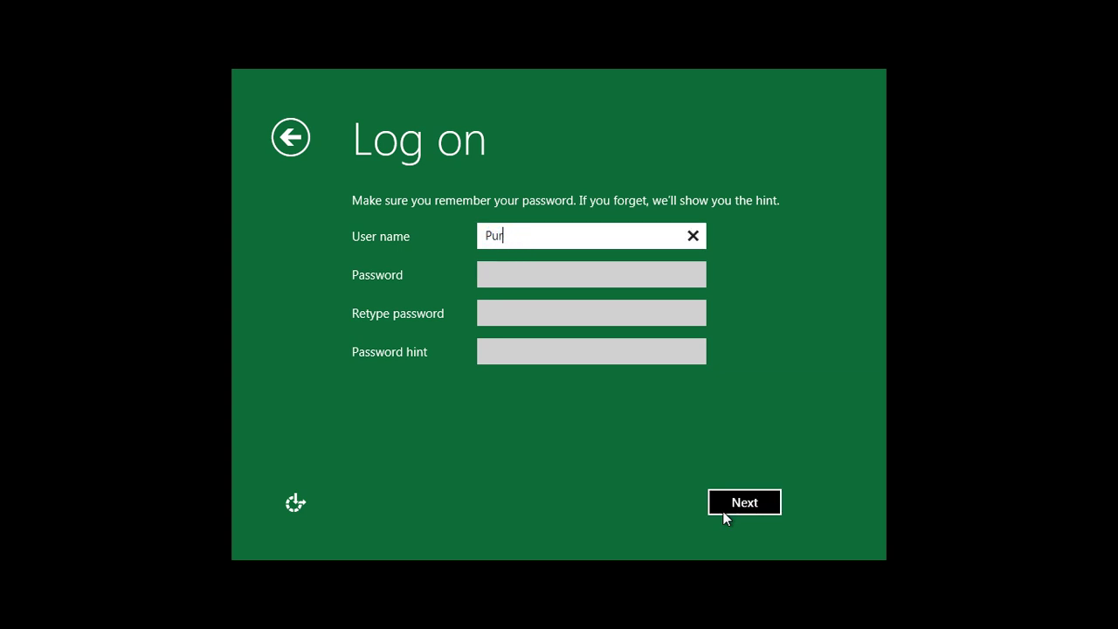
text(ch)
key(Tab)
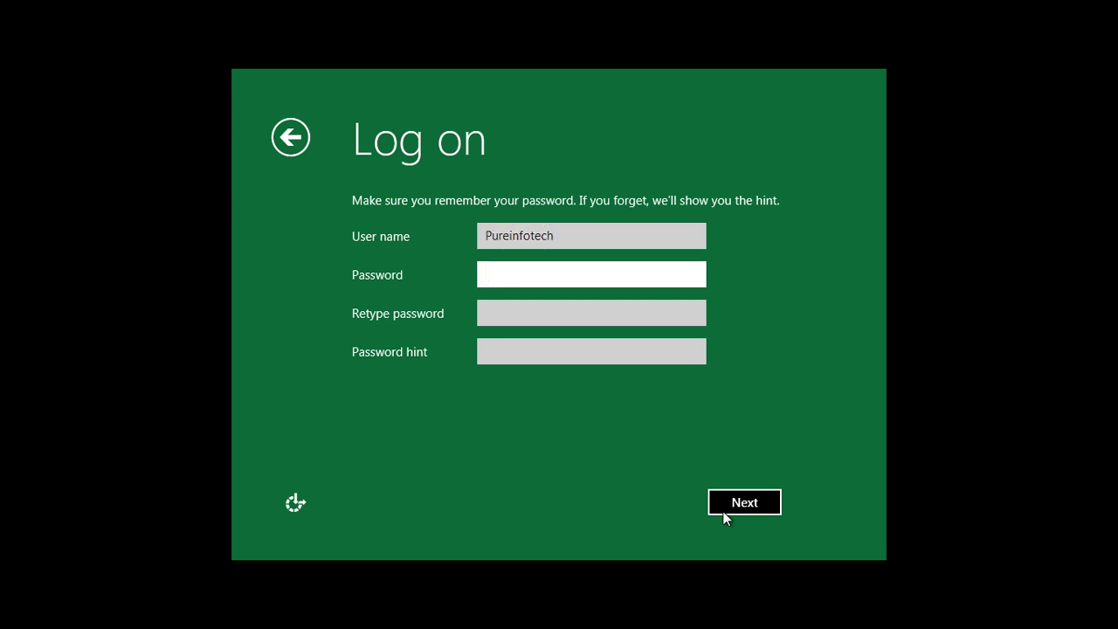
Enter the password twice with hint 'nohint', fix the user name to 'admin', and submit.
text(••••••••)
key(Tab)
text(••••••••)
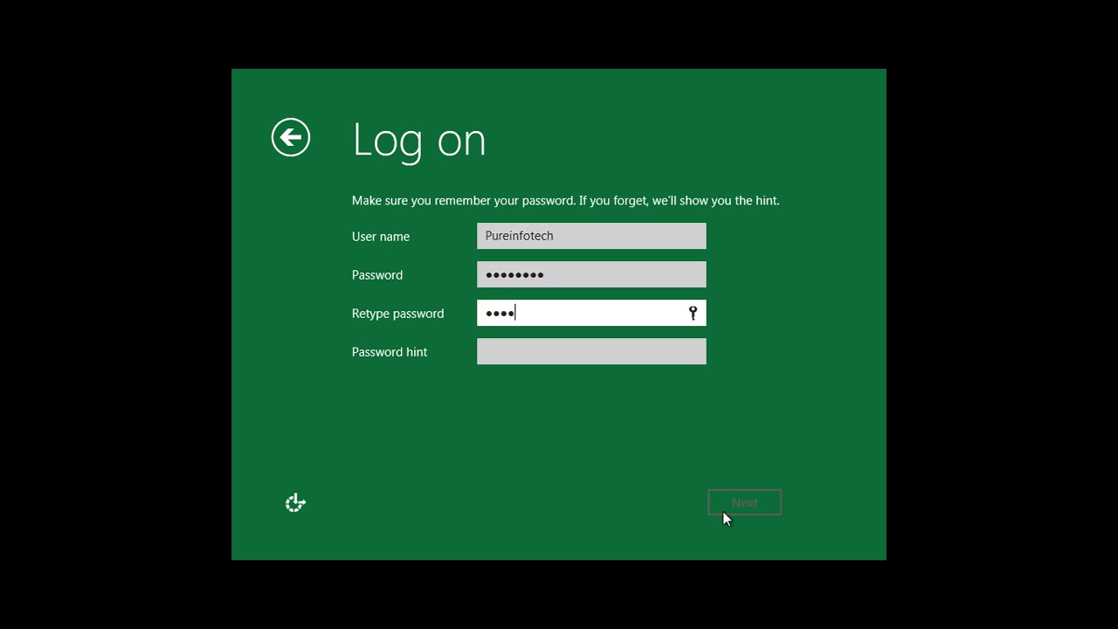
key(Tab)
text(nohint)
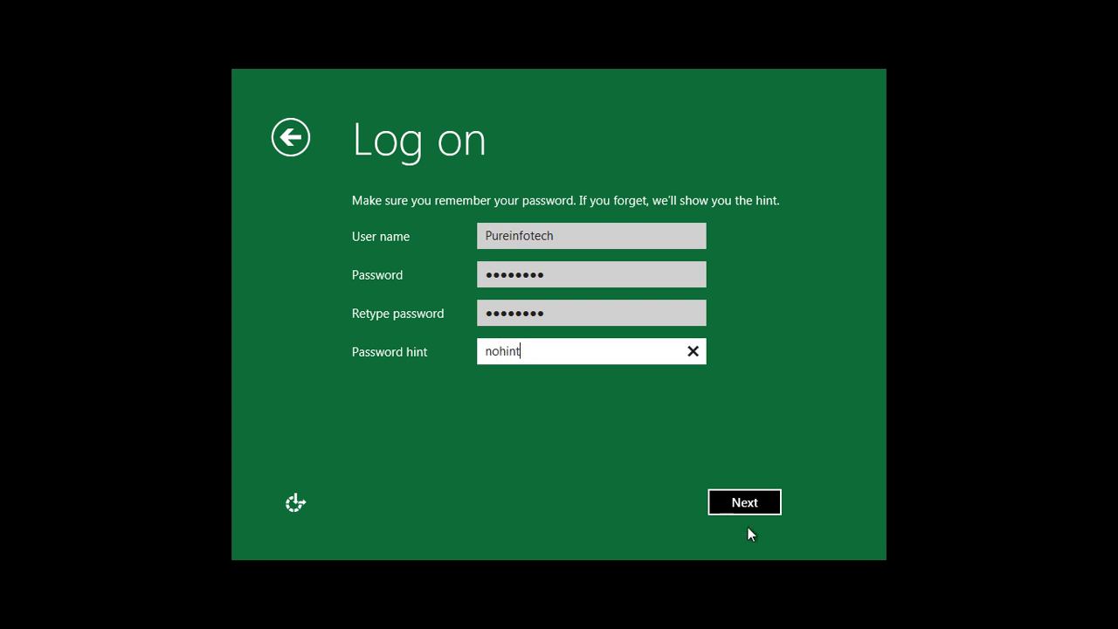
click(739, 506)
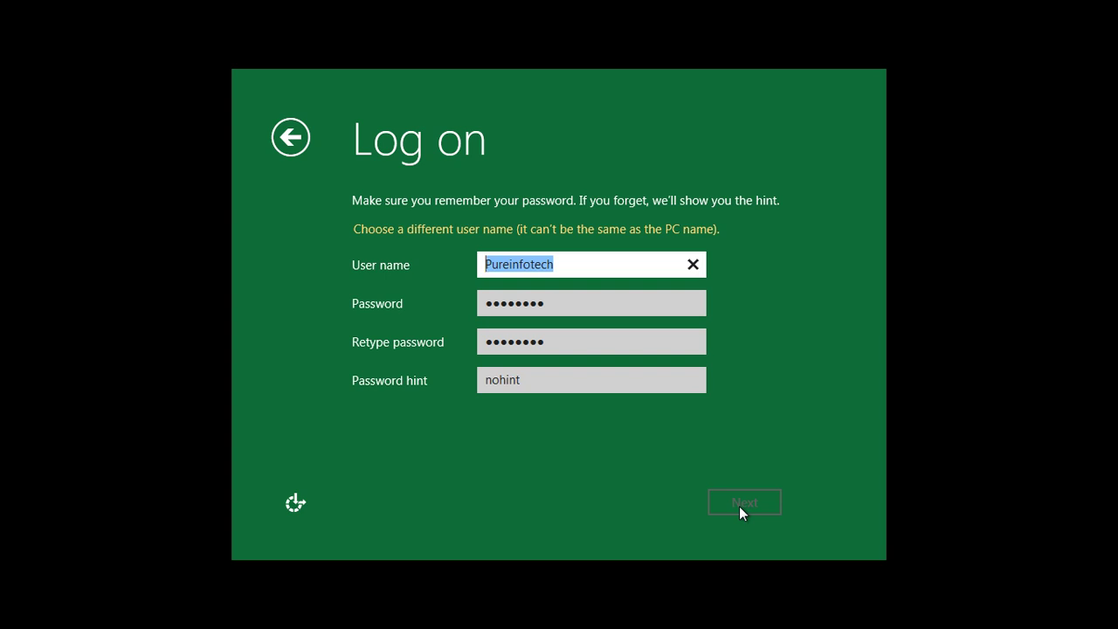
text(ad)
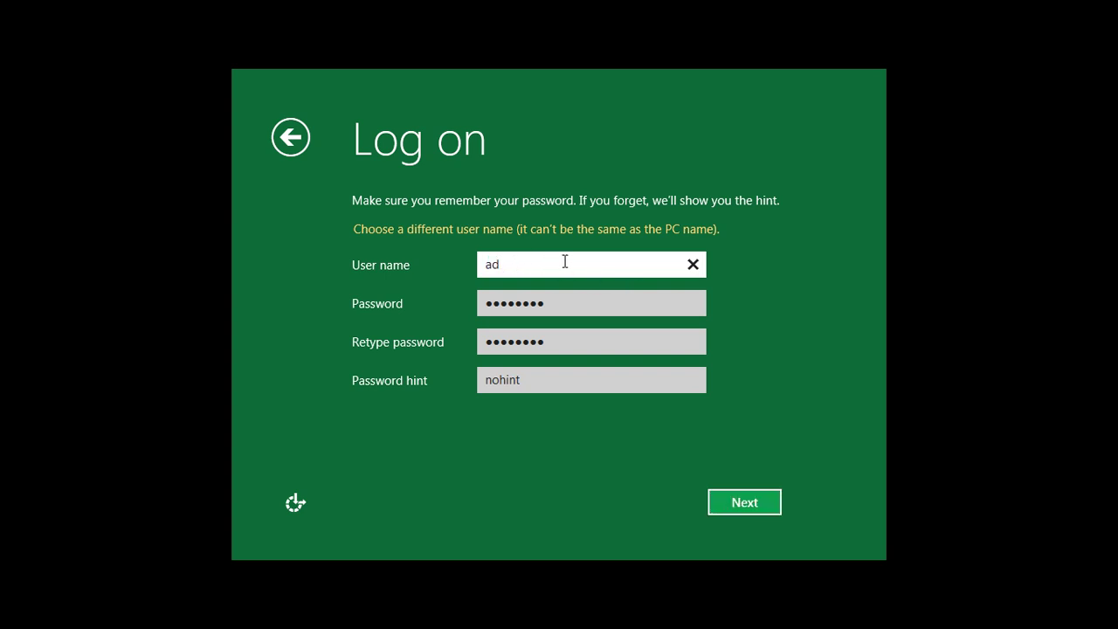
text(min)
click(753, 509)
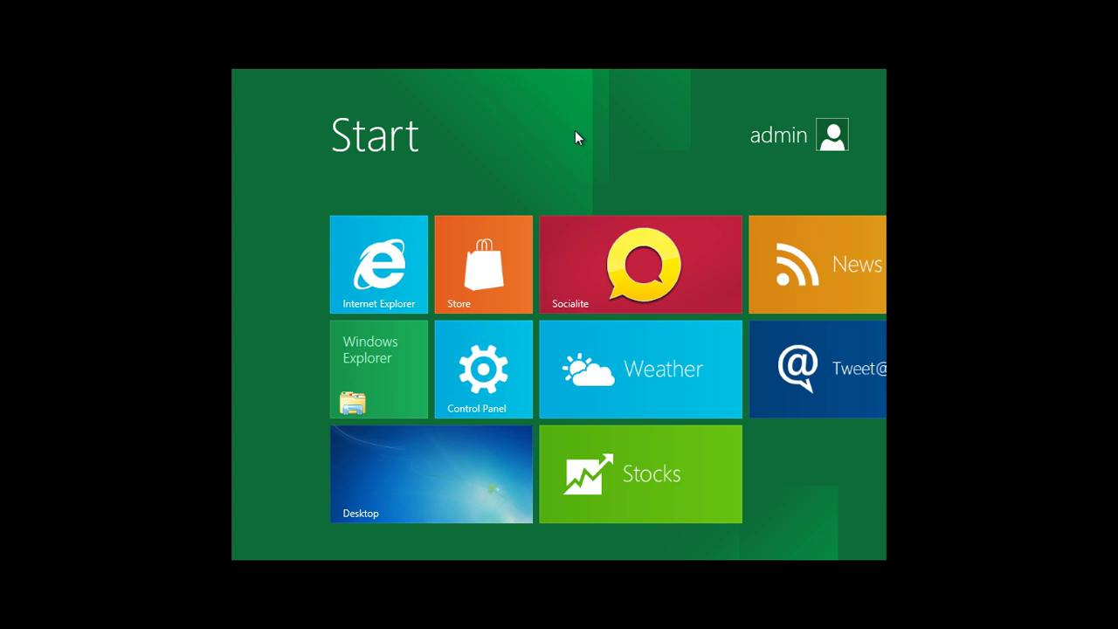
From the desktop, open Explorer and browse the Windows 8 (C:) drive.
click(442, 478)
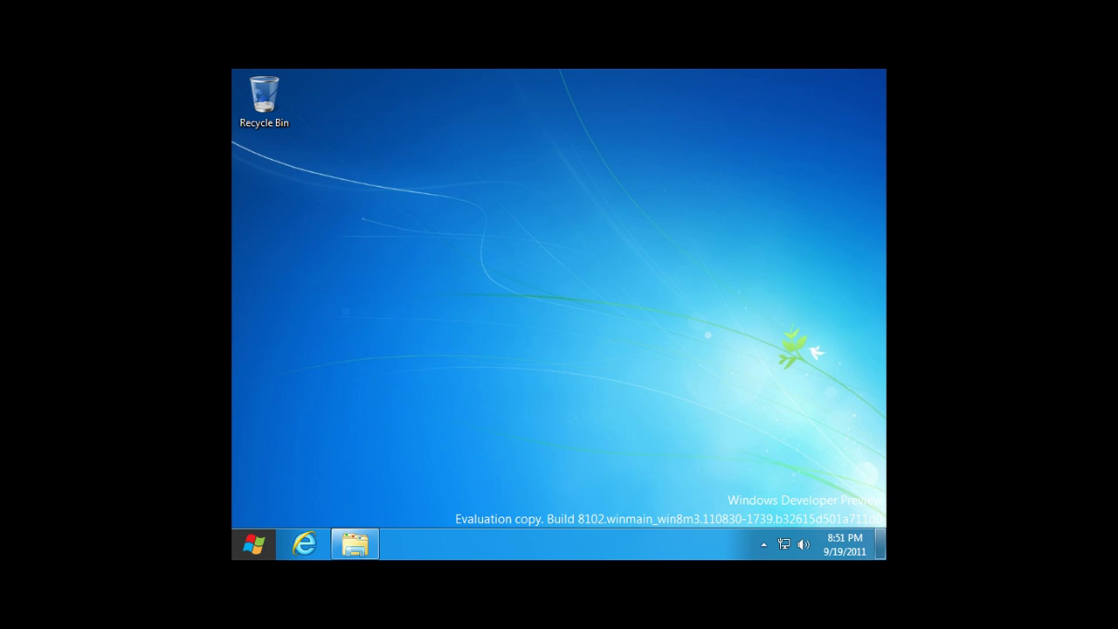
click(357, 545)
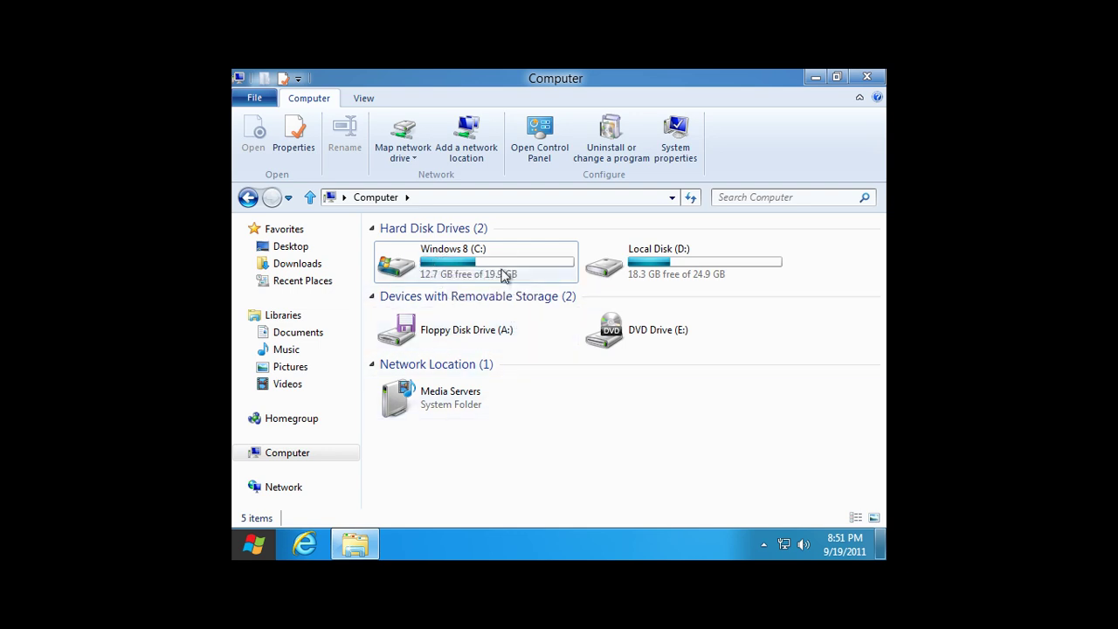
click(447, 267)
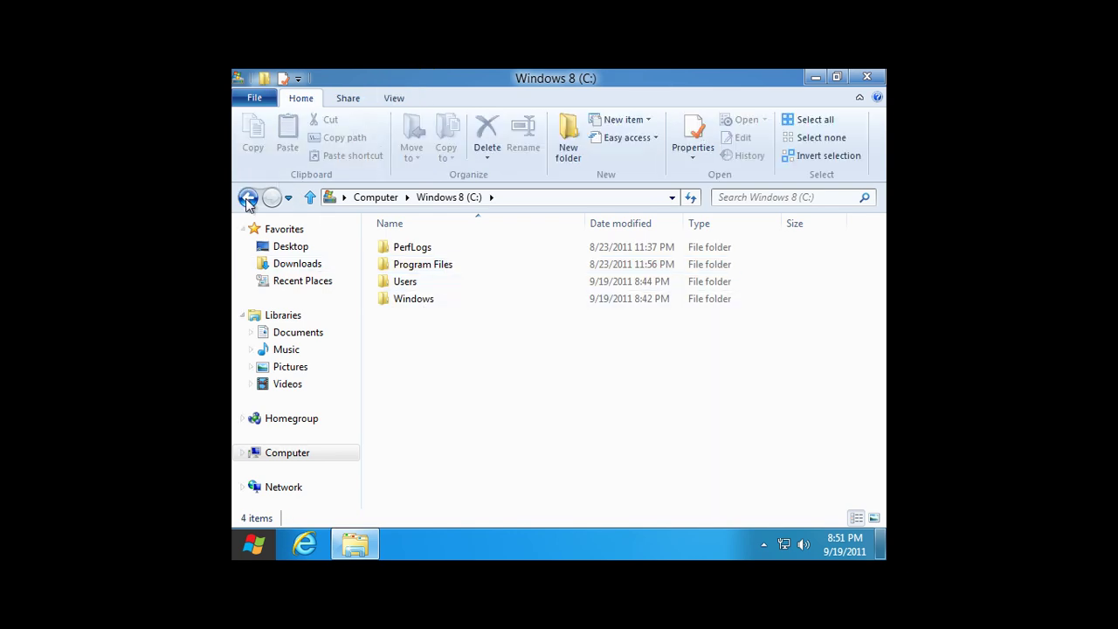
click(248, 197)
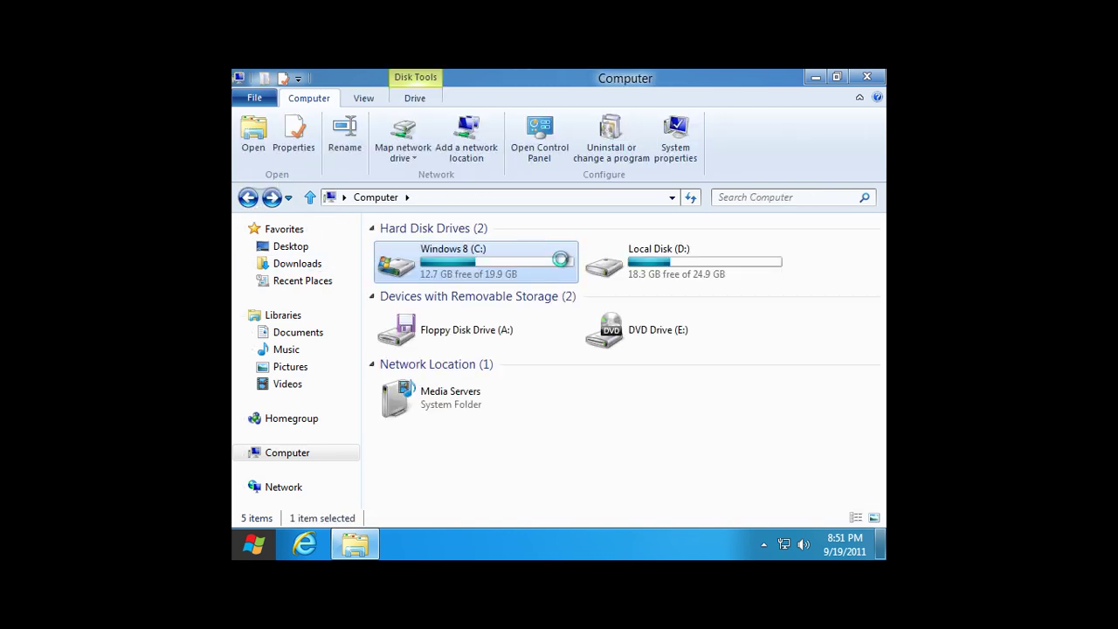
Browse Local Disk (D:), return to Computer, then minimize the window.
click(670, 265)
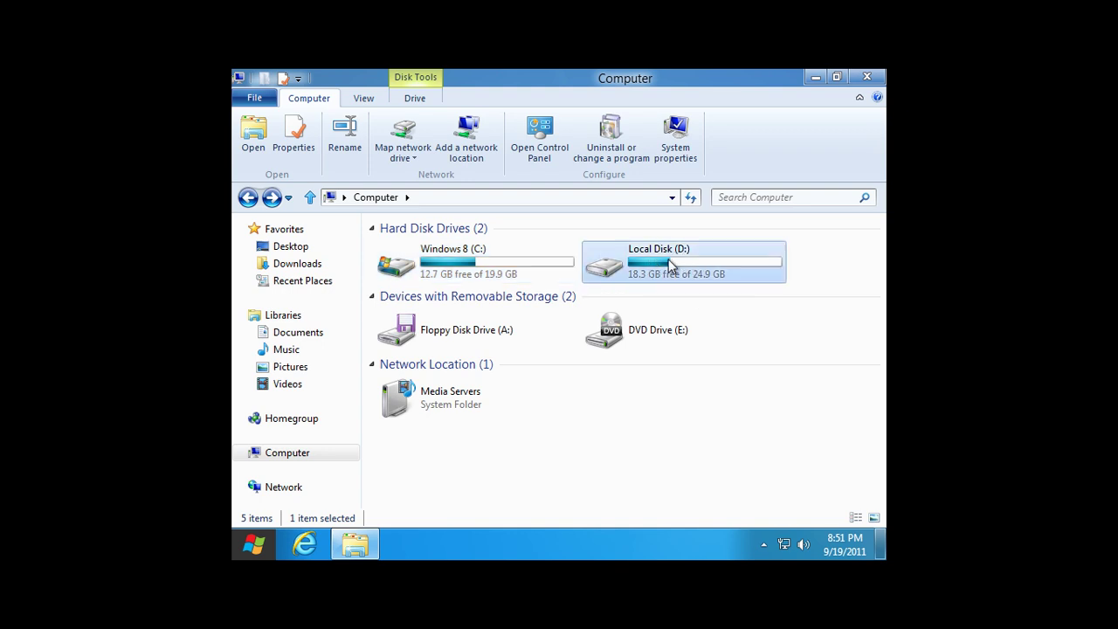
double_click(670, 265)
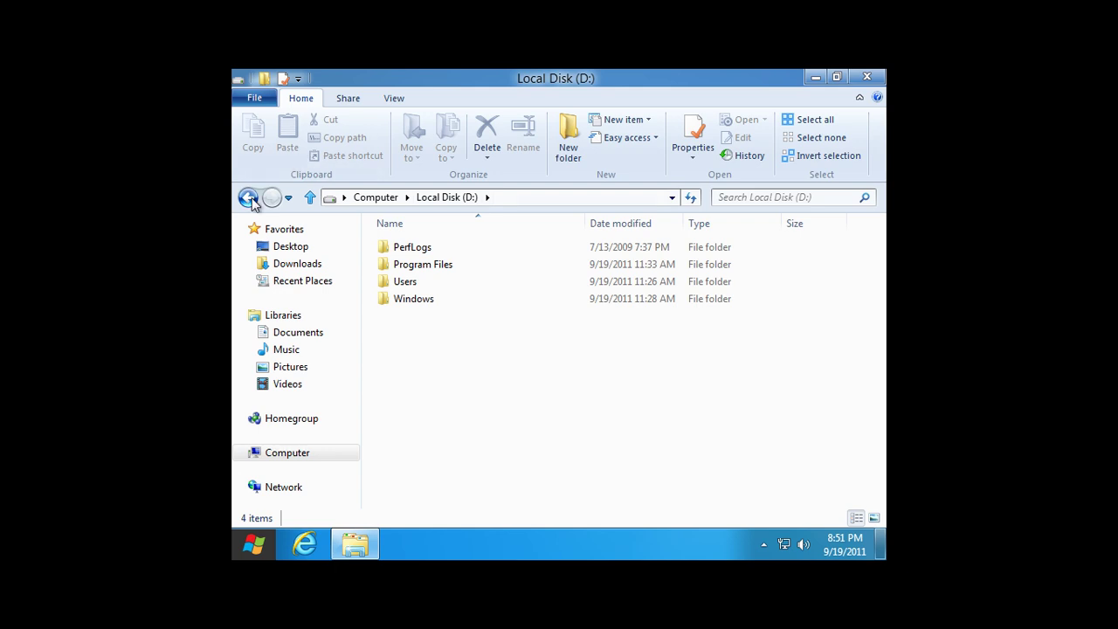
click(249, 198)
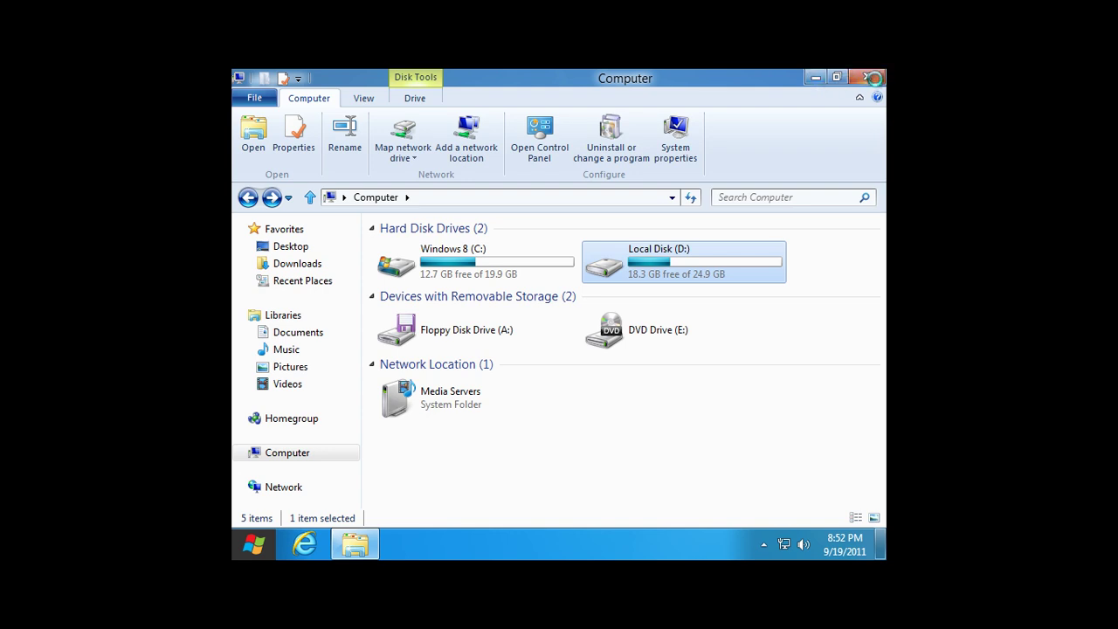
click(817, 78)
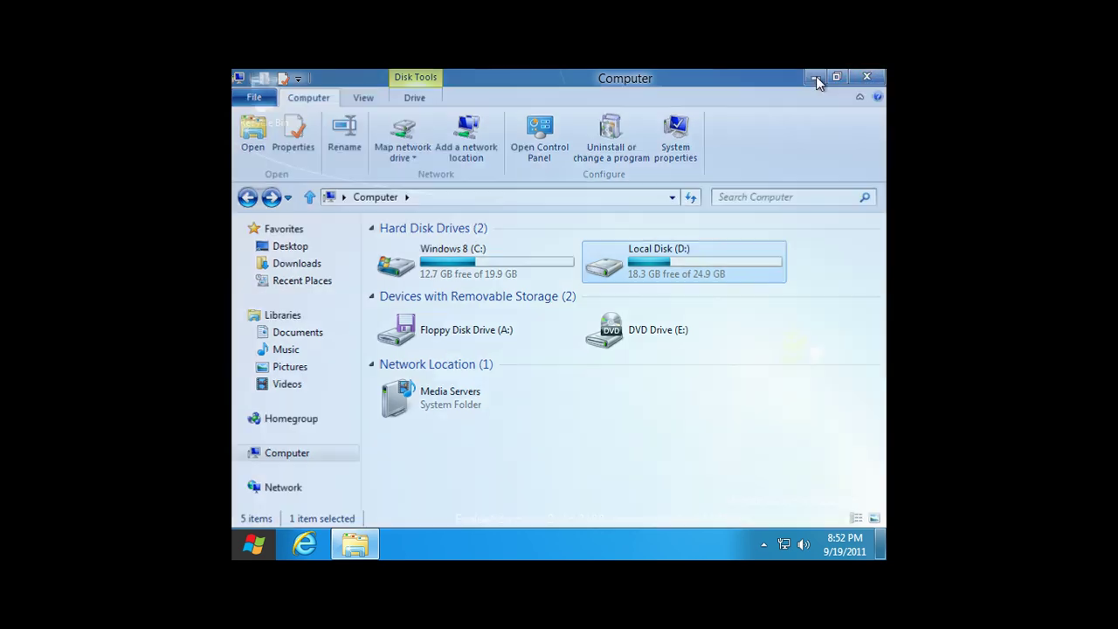
Restart the PC from the Settings charm's Power menu.
click(251, 545)
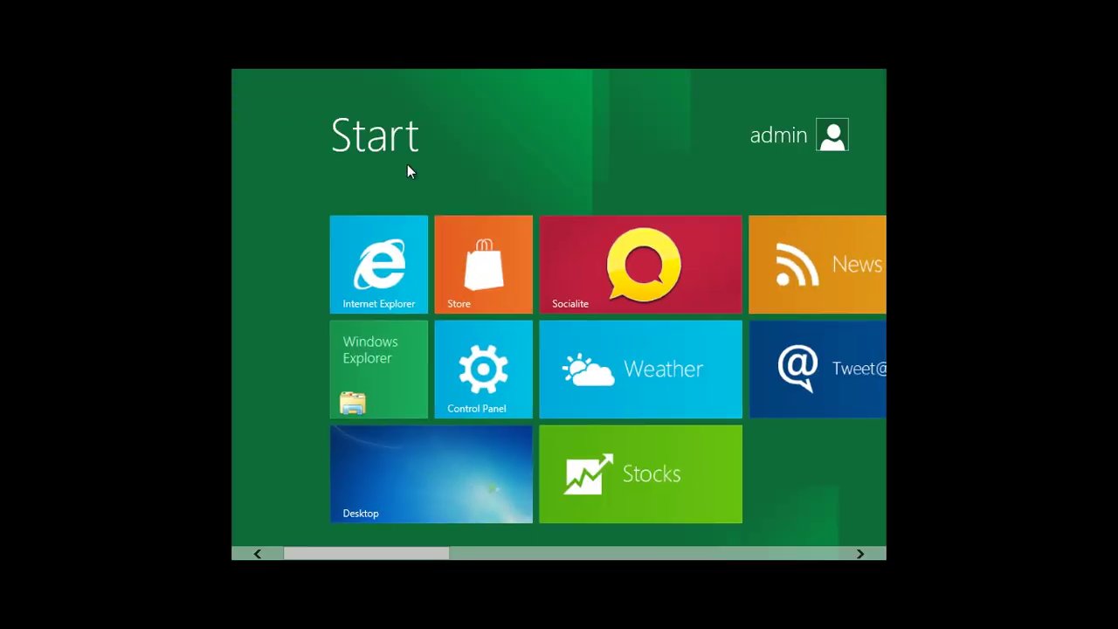
key(super+i)
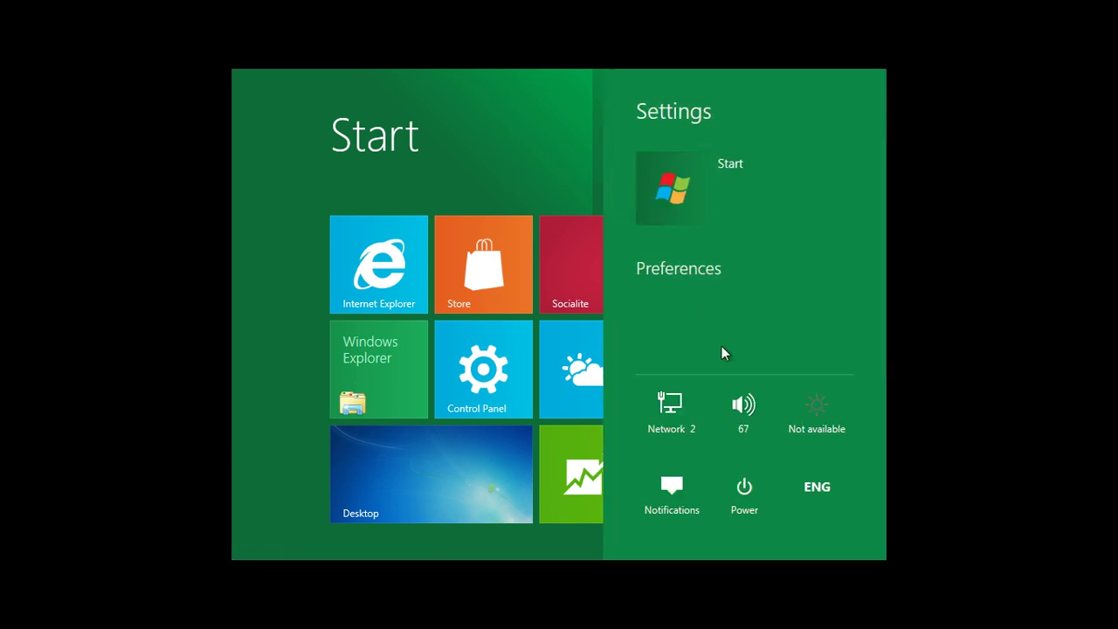
click(746, 505)
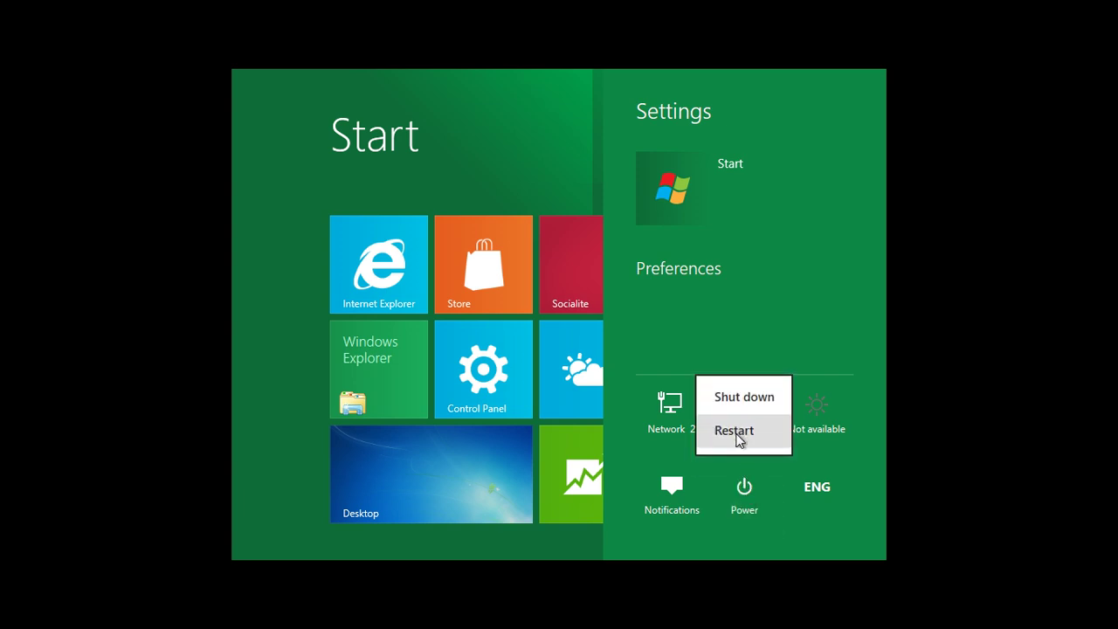
click(737, 432)
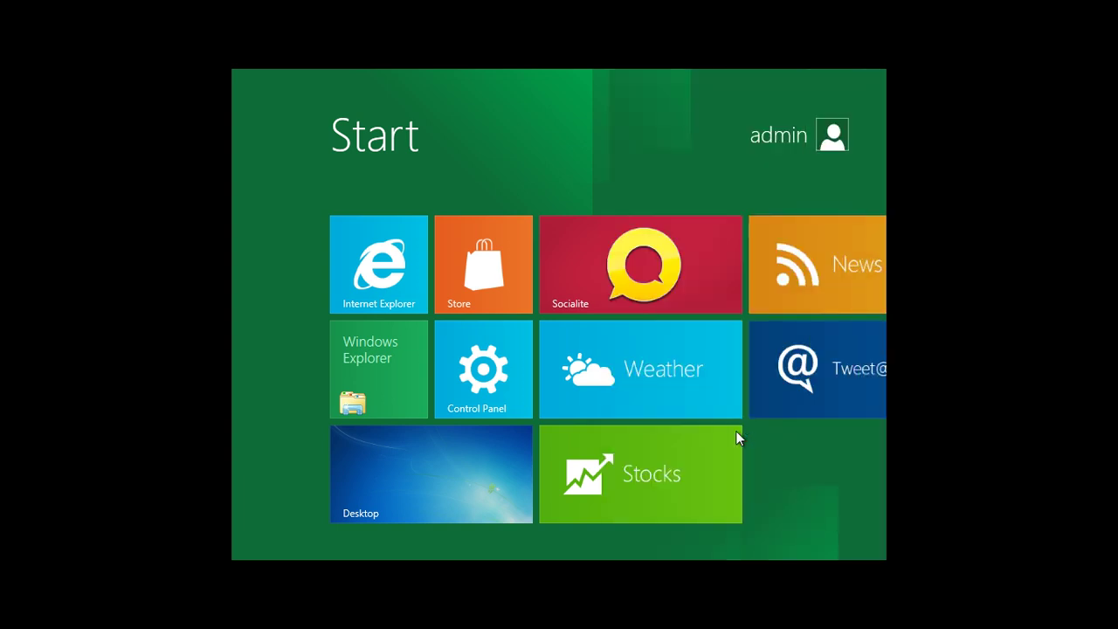
mouse_move(733, 262)
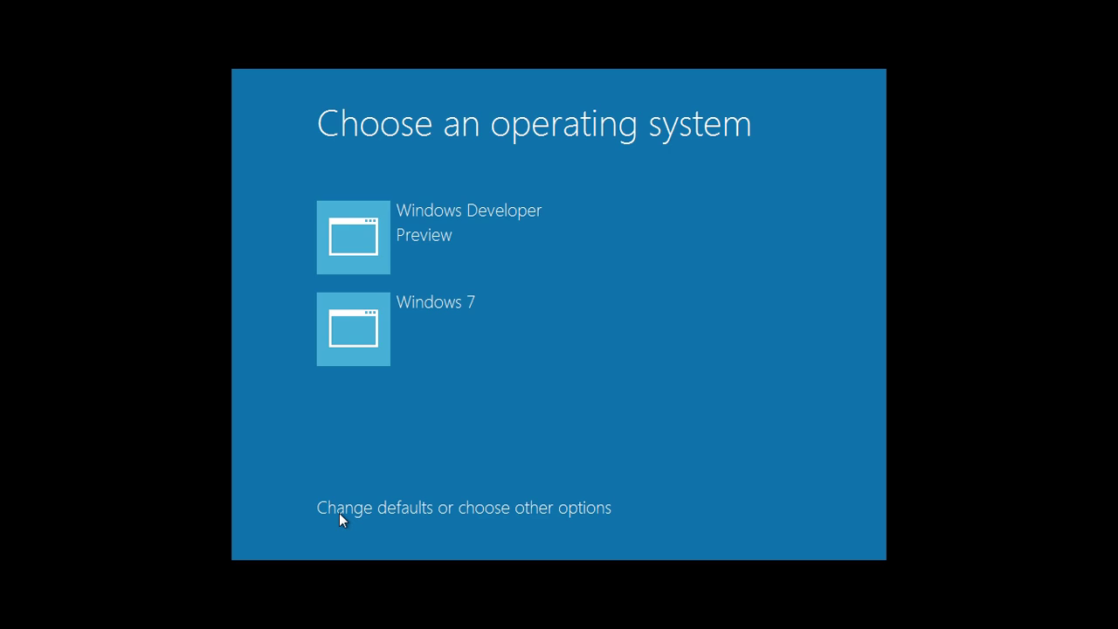
Set Windows 7 as the default boot OS, then boot Windows Developer Preview.
click(381, 512)
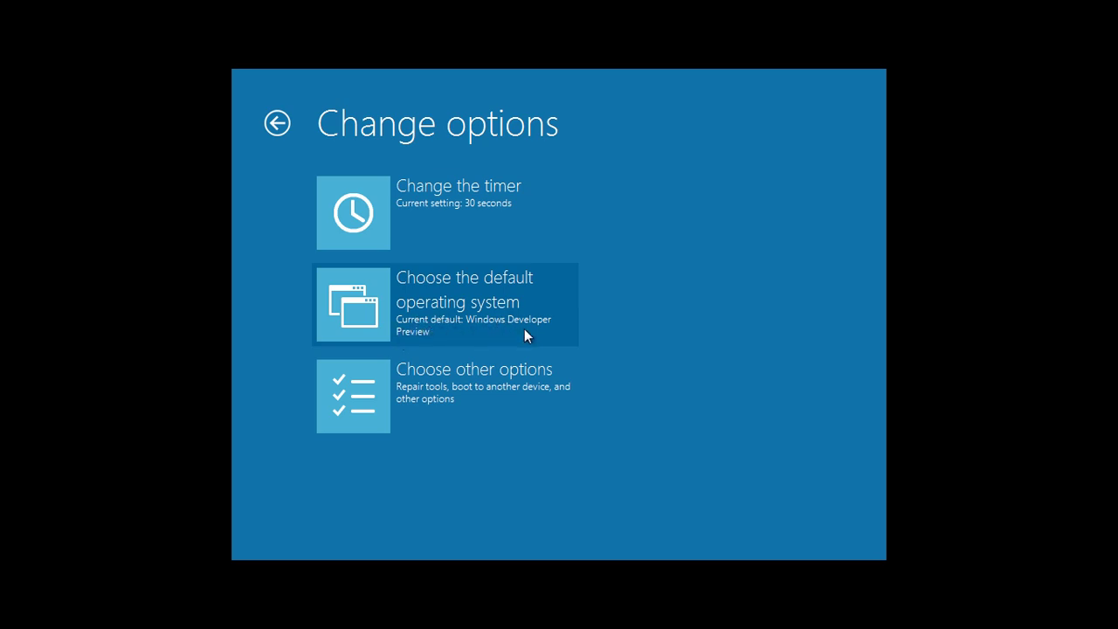
click(483, 308)
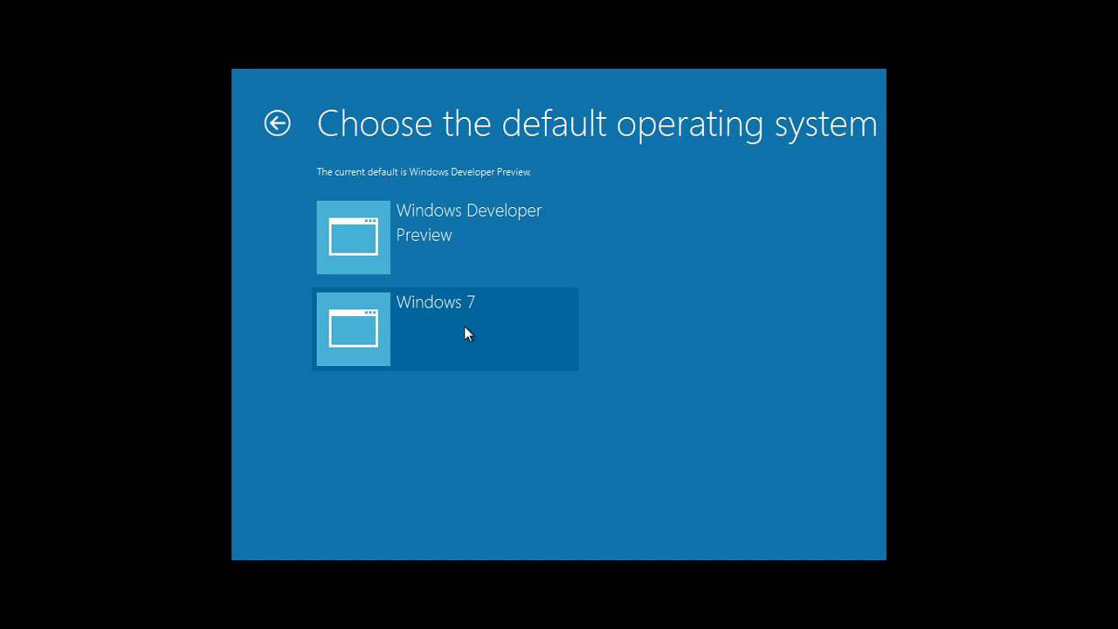
click(465, 329)
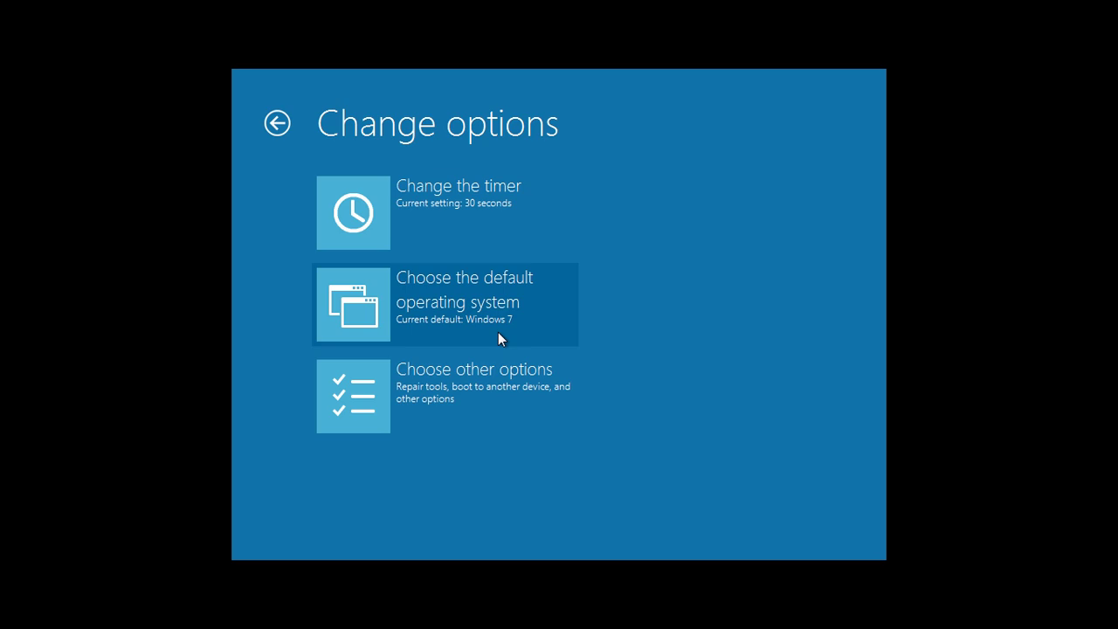
click(277, 123)
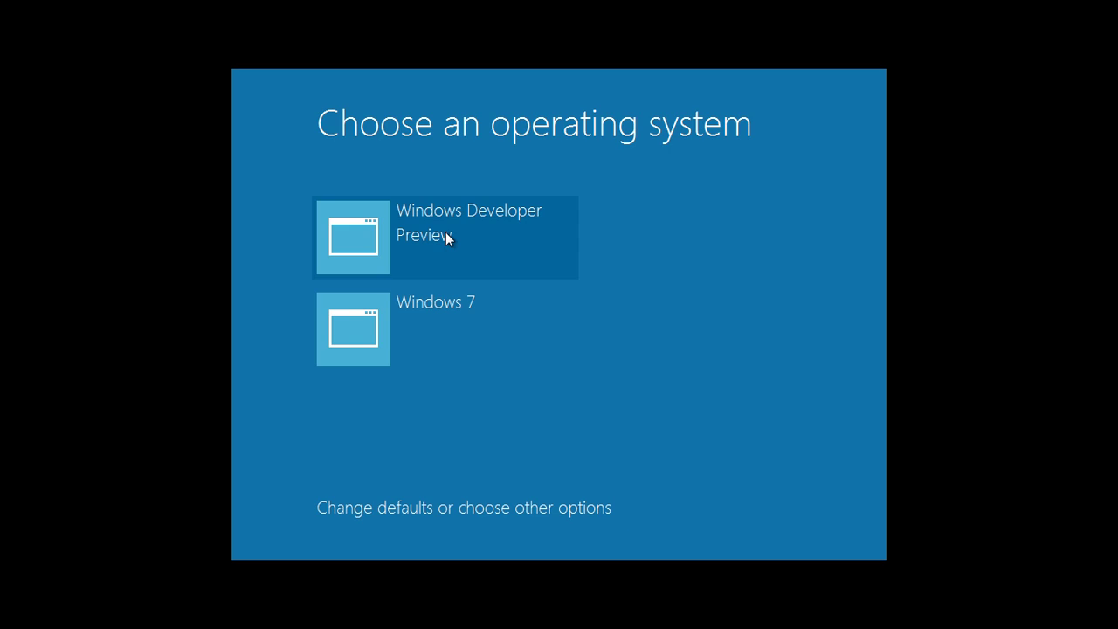
click(445, 234)
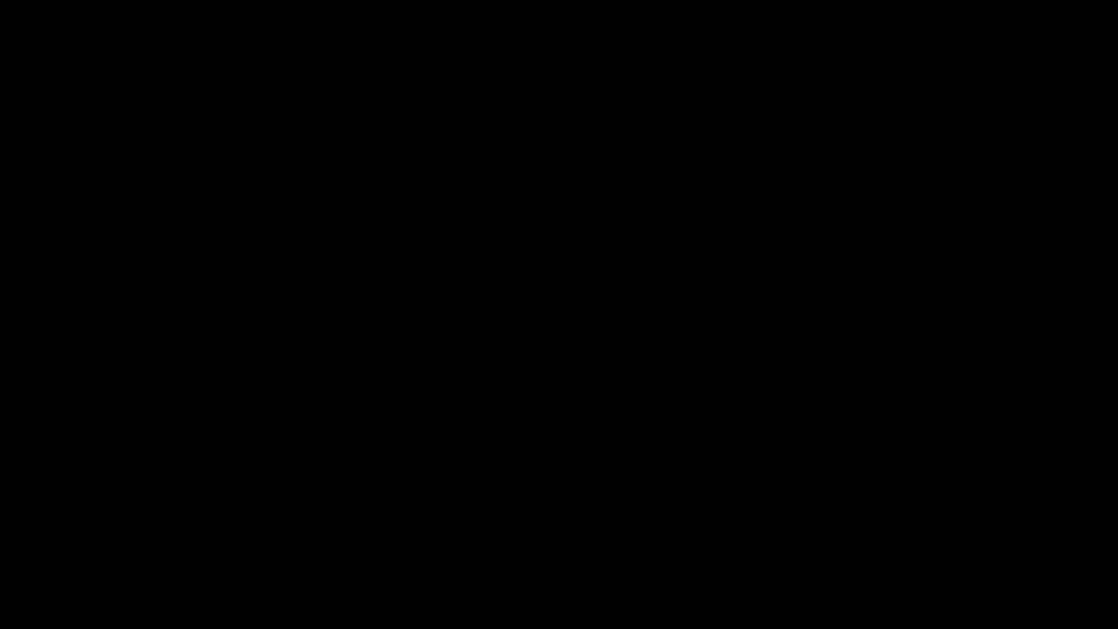